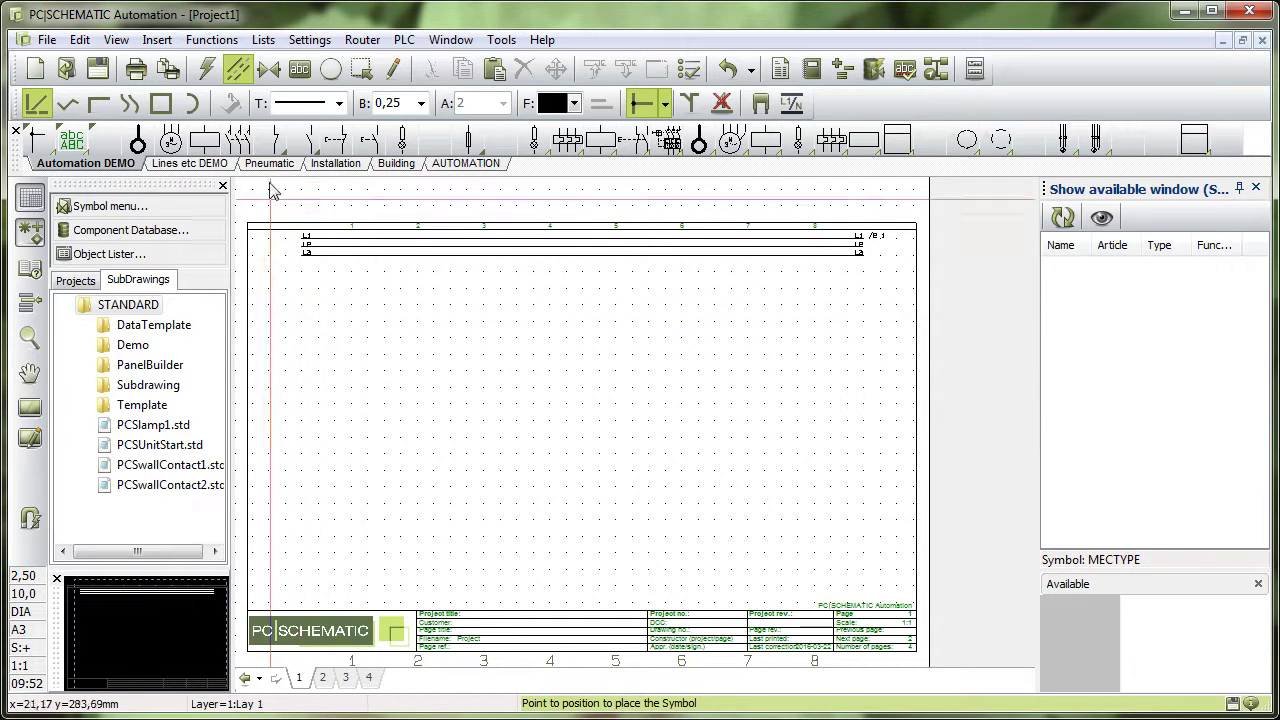
Step: Start a generated rectangular symbol in the Symbol Generator with a width of 20 mm
click(266, 66)
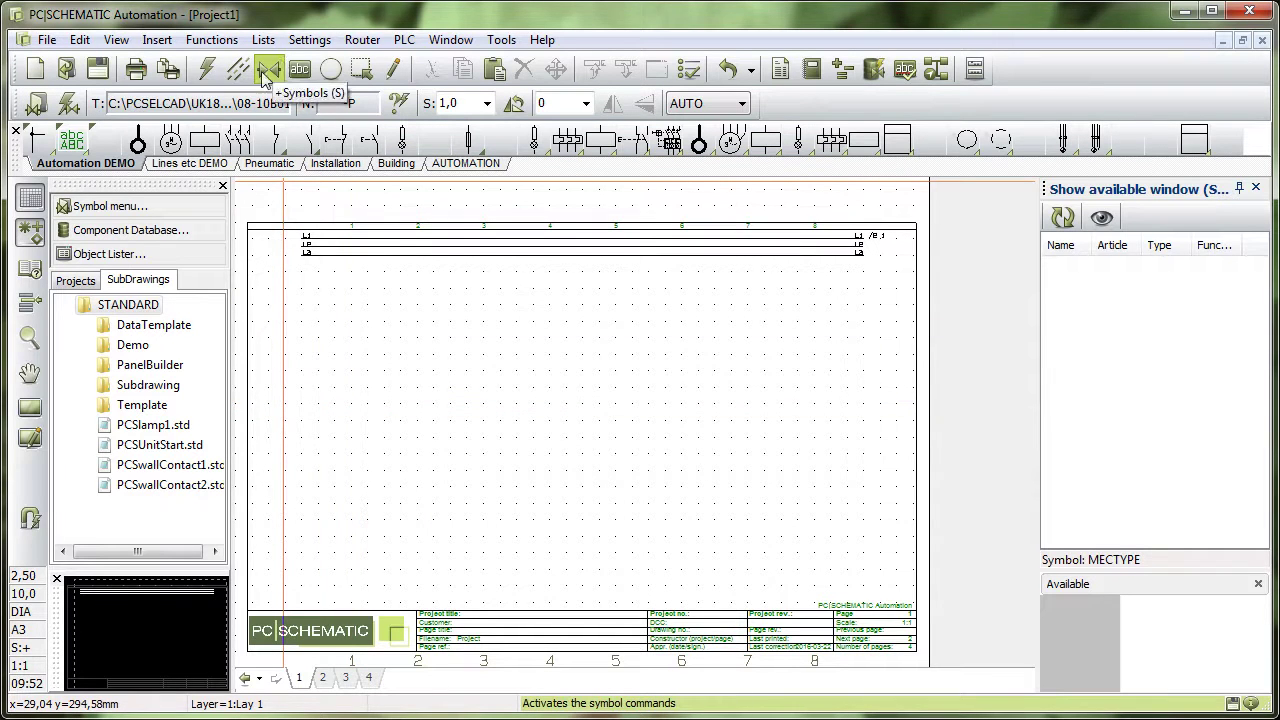
click(67, 103)
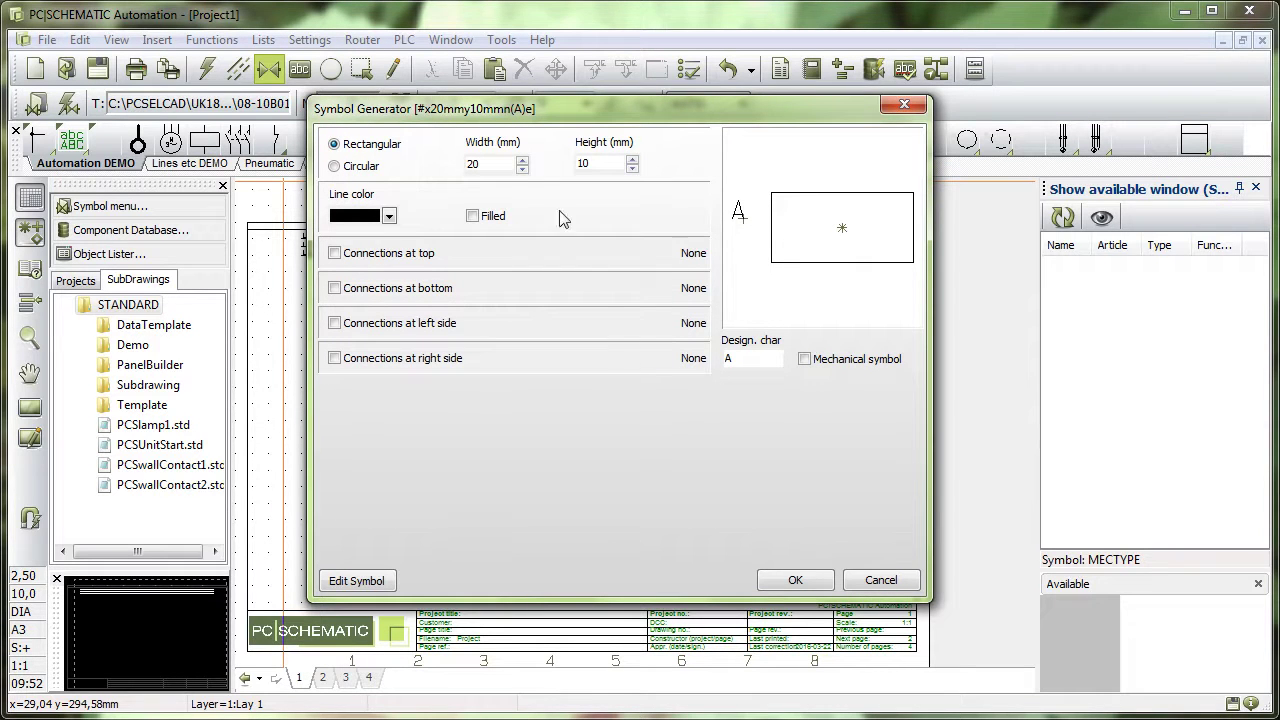
click(521, 168)
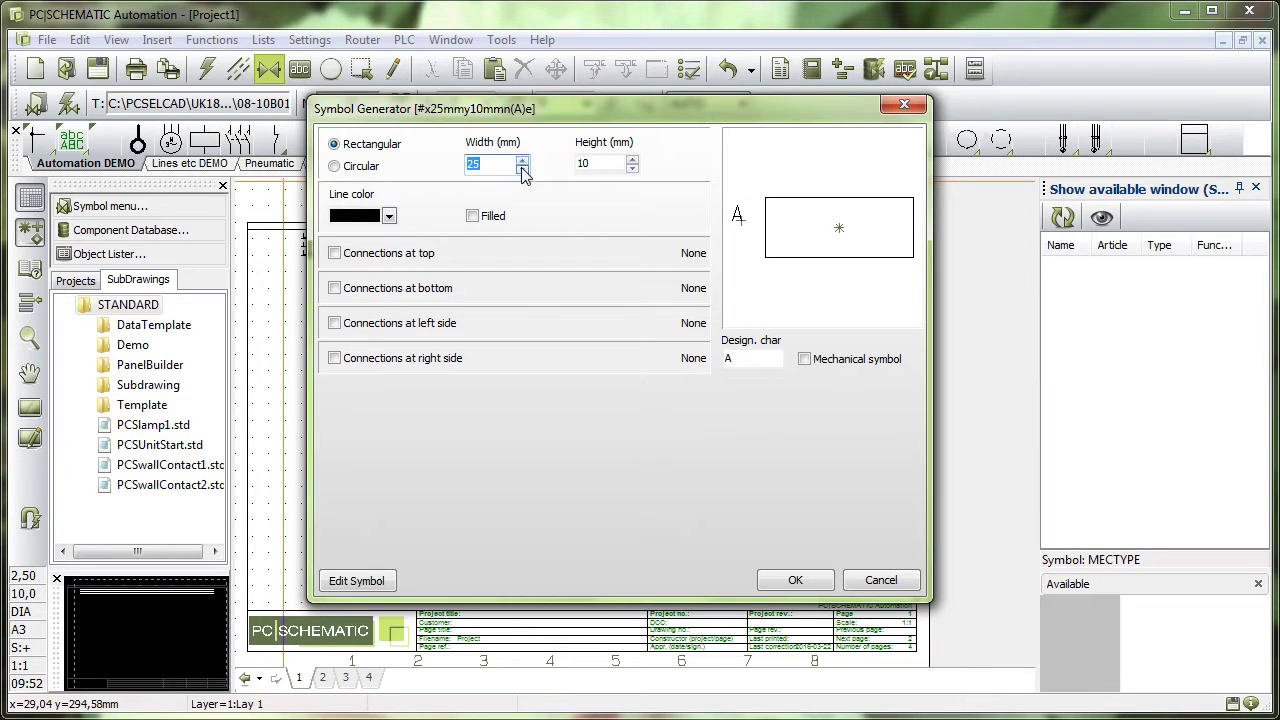
click(521, 161)
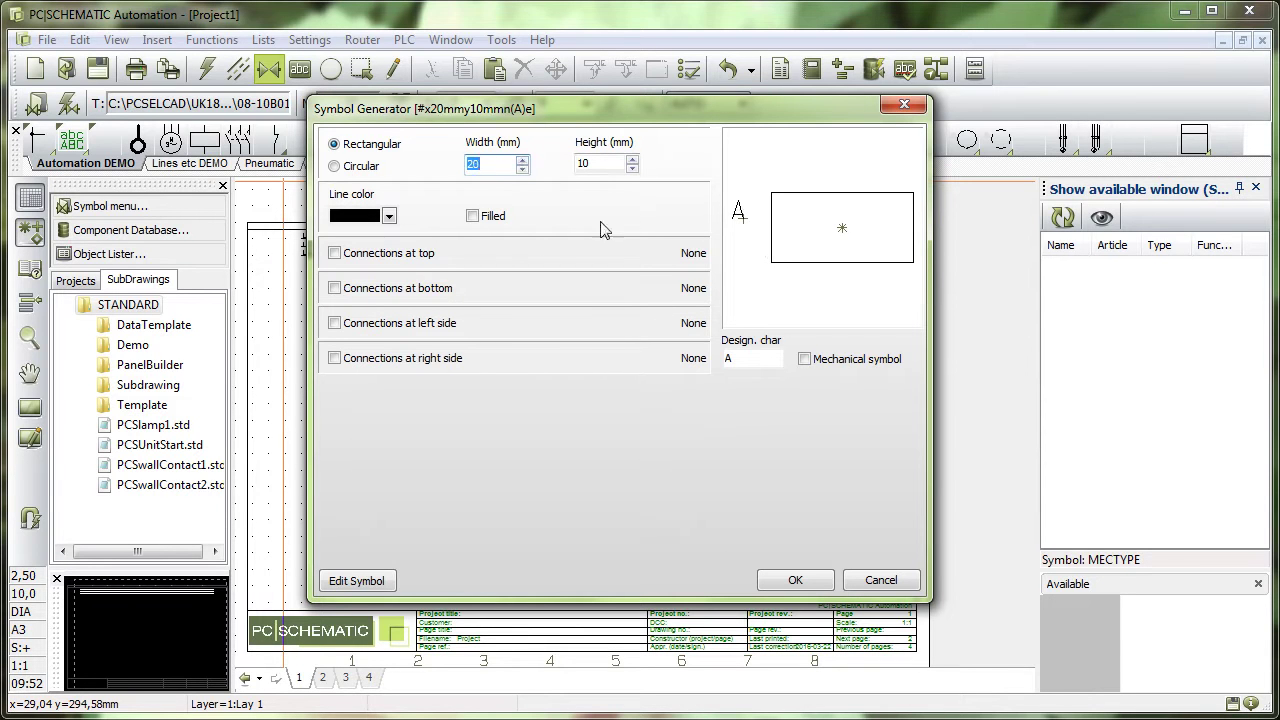
Step: Add connections at the symbol's top and bottom, created by count with three on each side
click(426, 258)
click(638, 281)
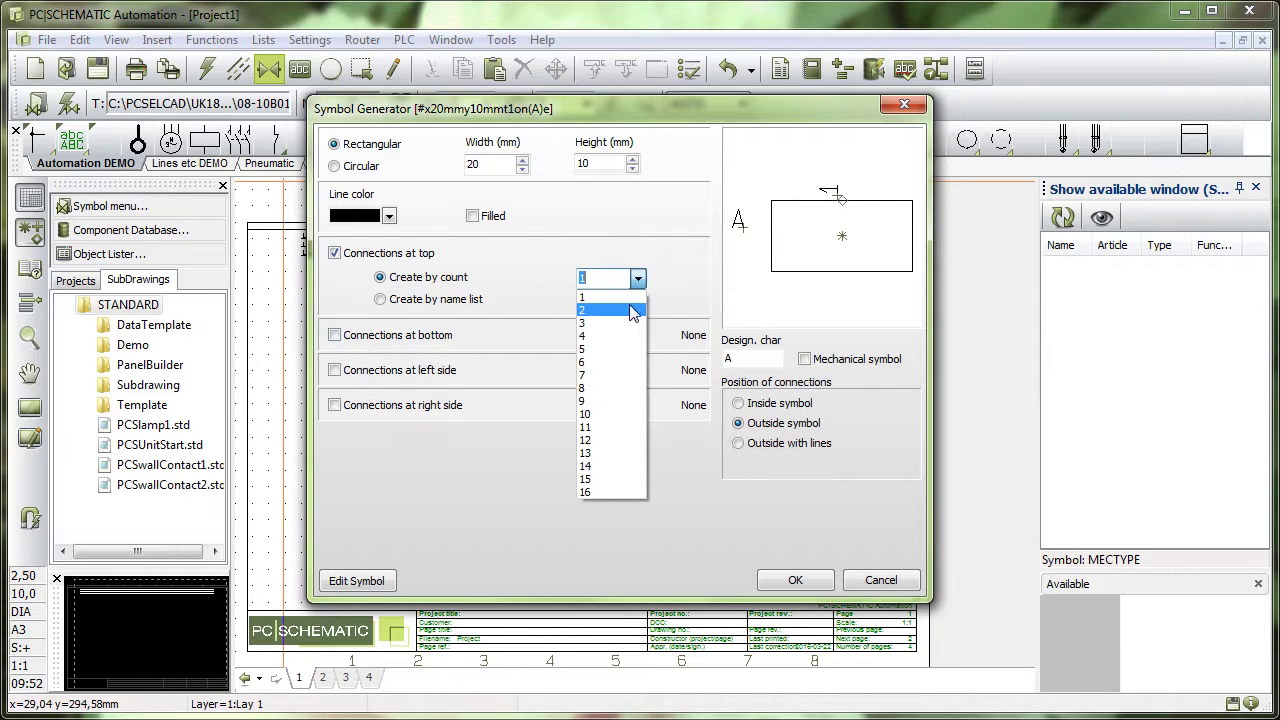
click(632, 320)
click(419, 338)
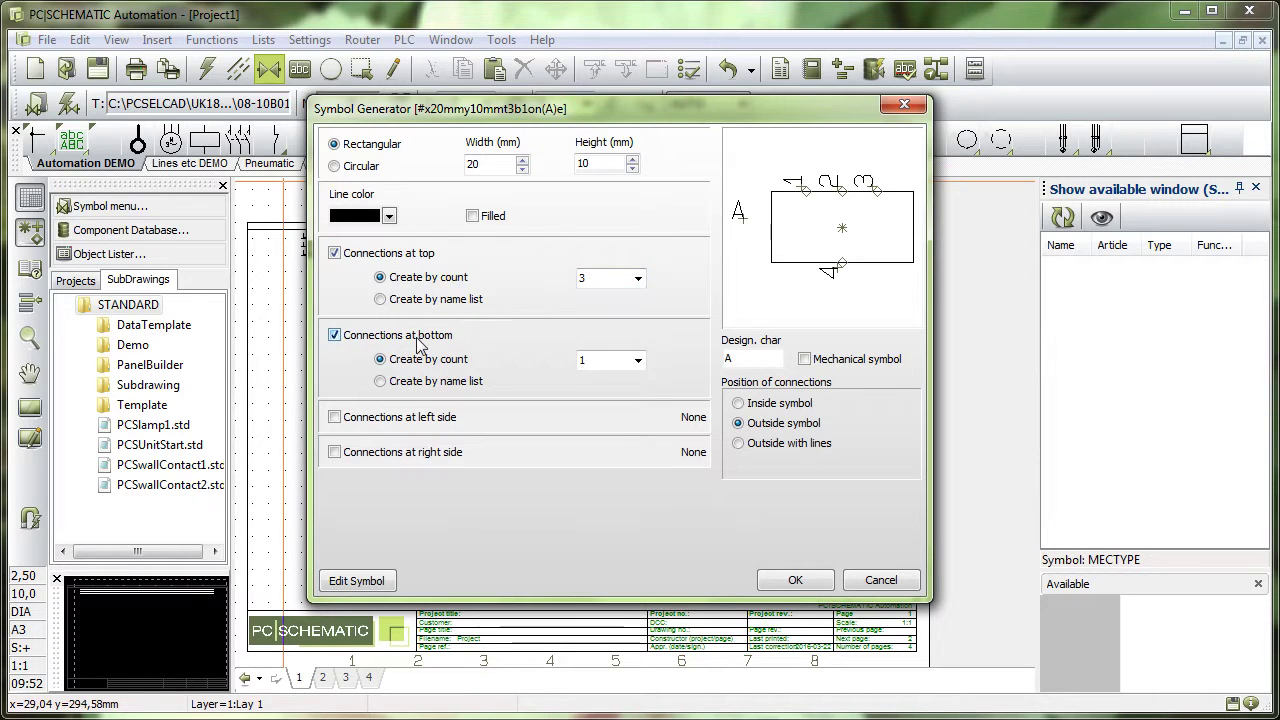
click(638, 360)
click(622, 406)
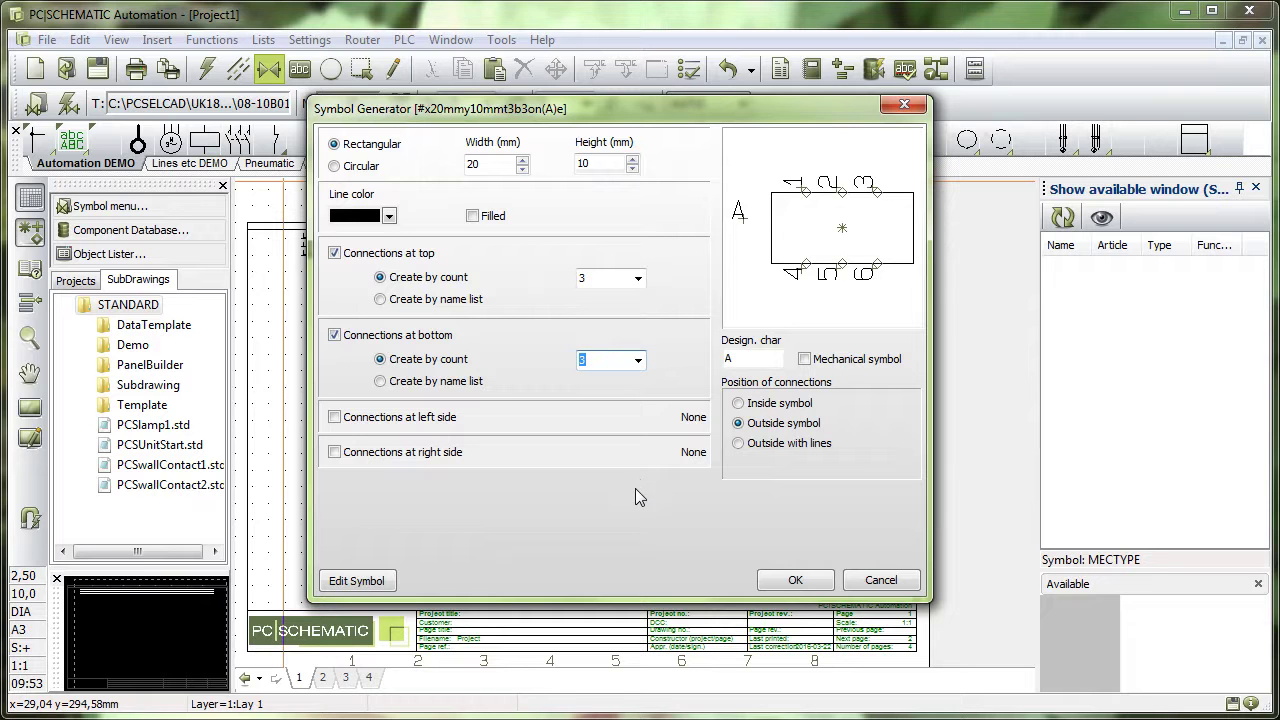
Step: Switch both connection sides to name lists, naming the top ones 1,3,5 and the bottom ones 2,4,6
click(421, 299)
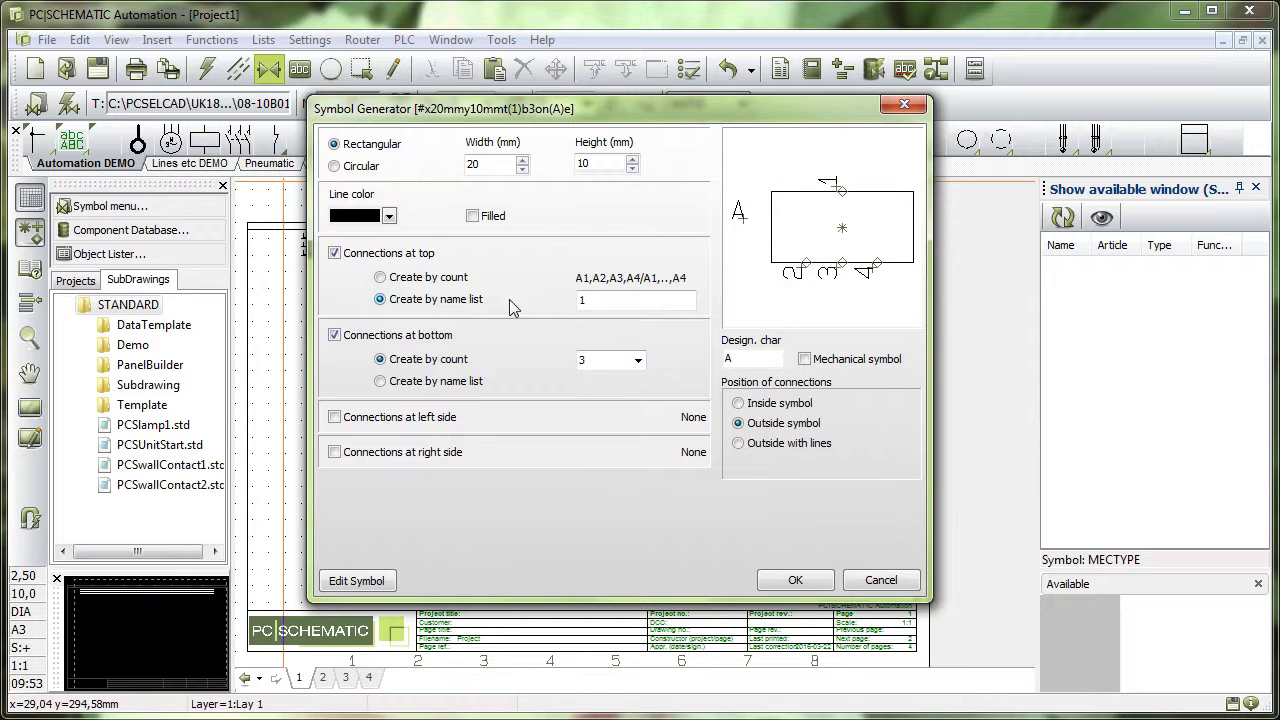
click(605, 301)
text(,3,5)
click(450, 382)
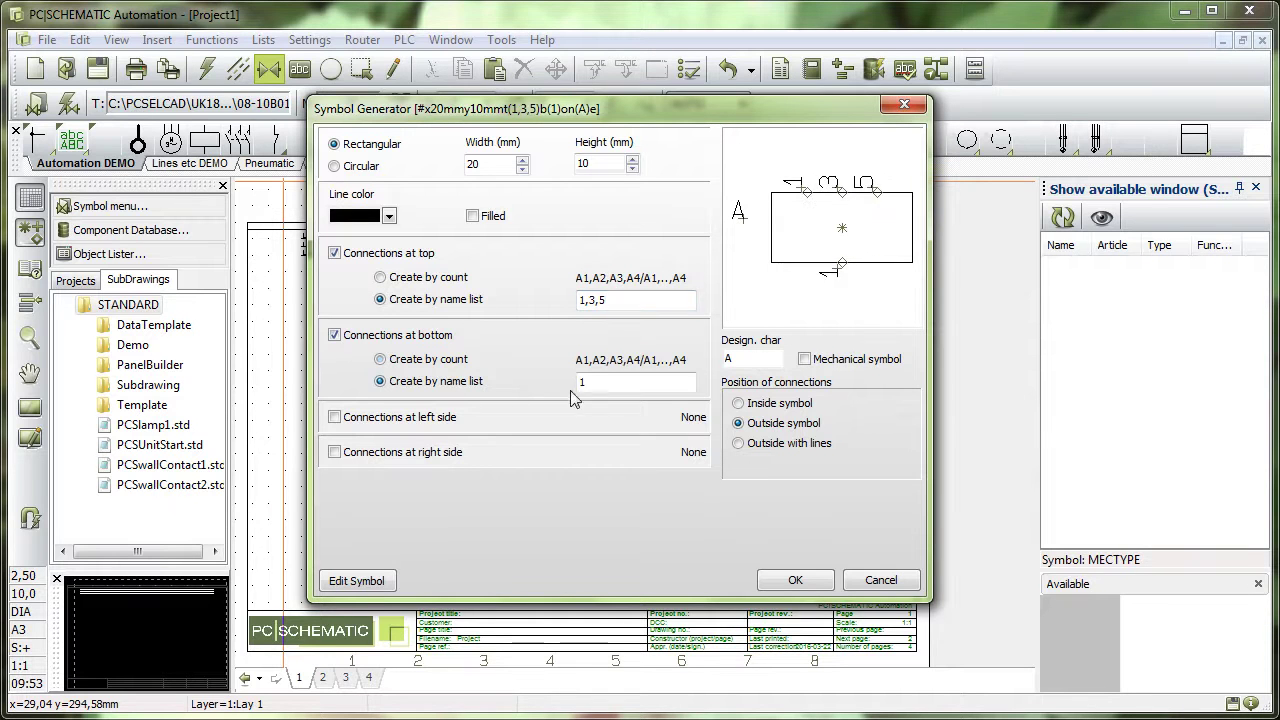
double_click(582, 382)
key(BackSpace)
text(2,4,6)
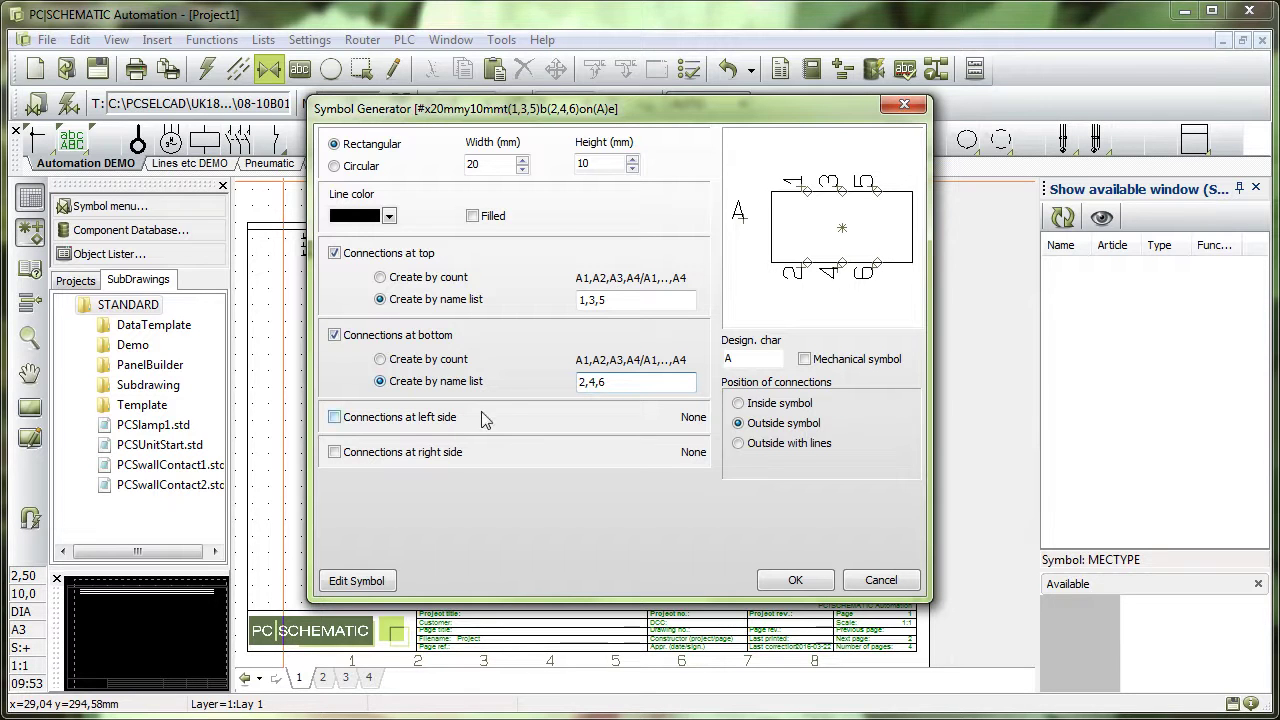
Step: Accept the generated symbol, place it below the L1–L3 lines at about x 72.5, y 182.5 mm, and name it -B1
click(797, 581)
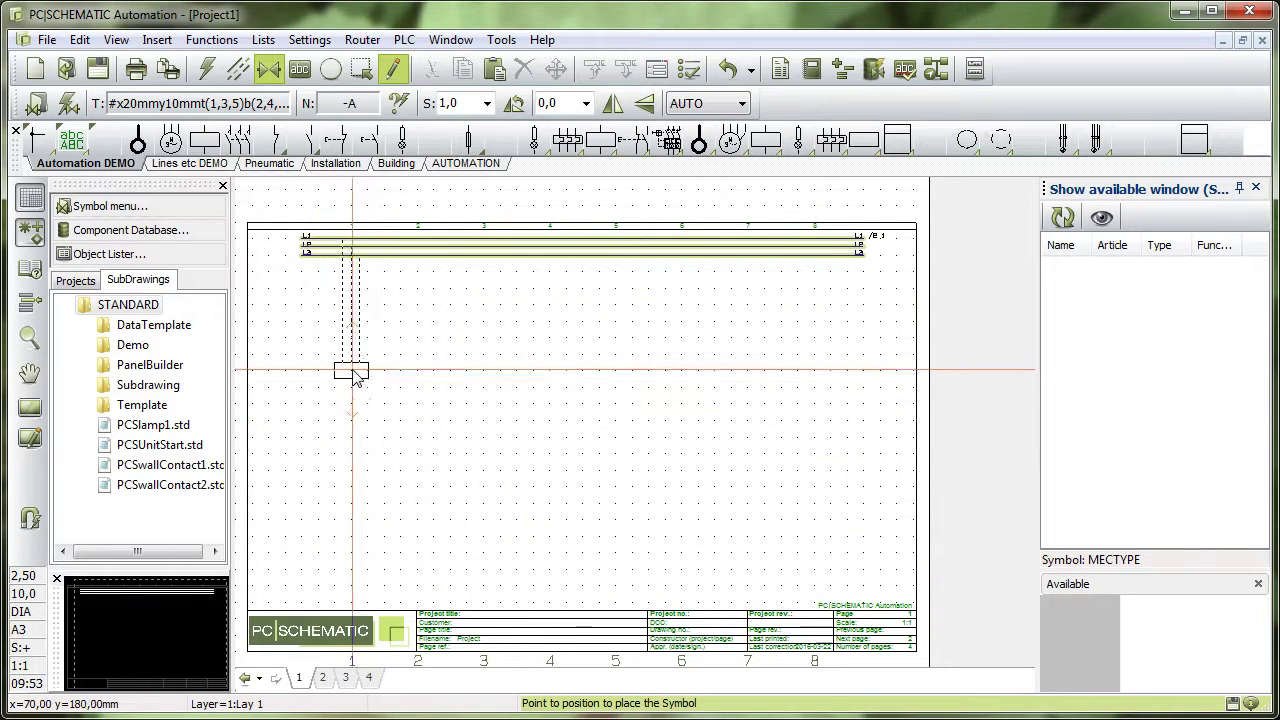
click(351, 376)
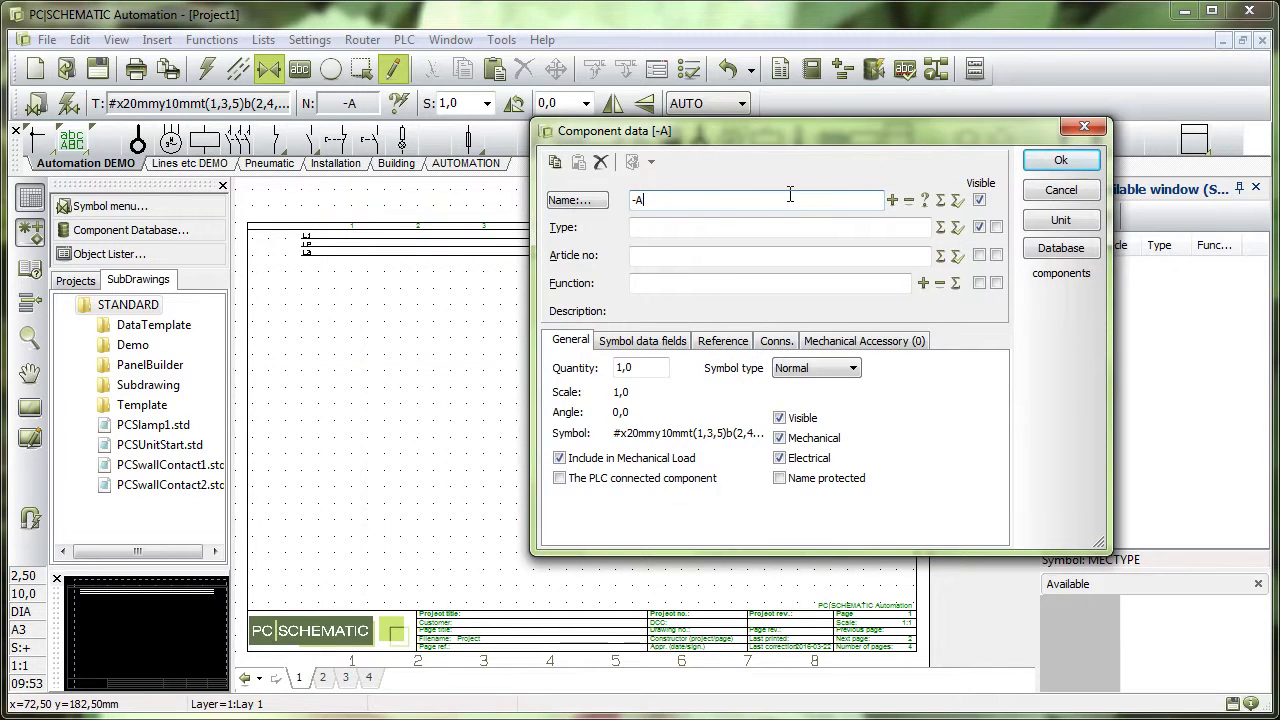
key(BackSpace)
text(B1)
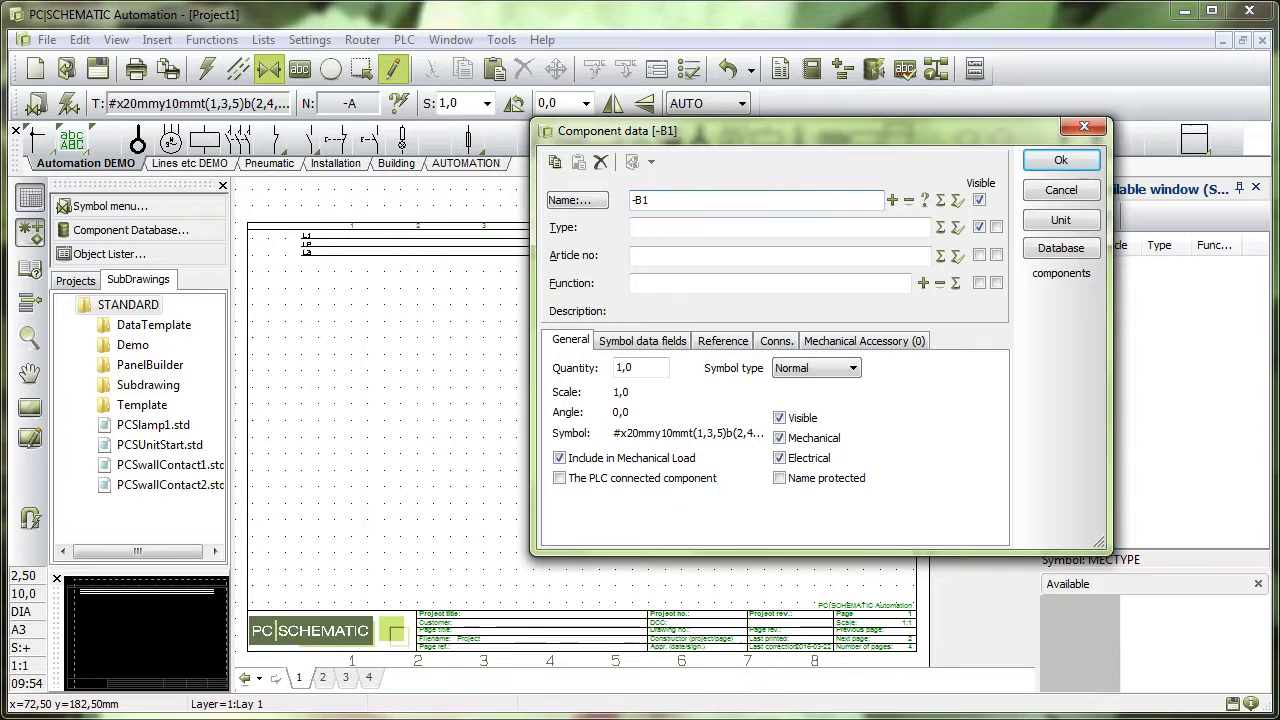
Step: Set the component's type to type1 and article number to article1, and confirm its component data
click(798, 227)
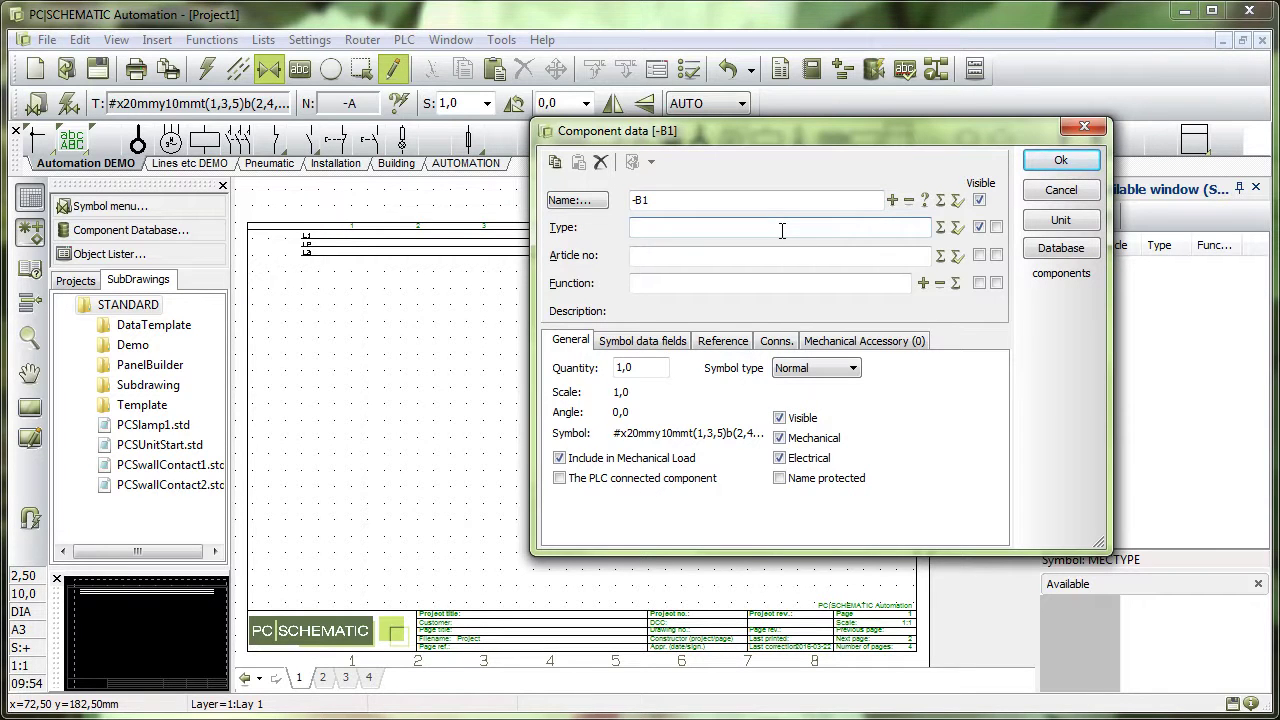
text(type1)
click(744, 255)
text(ar)
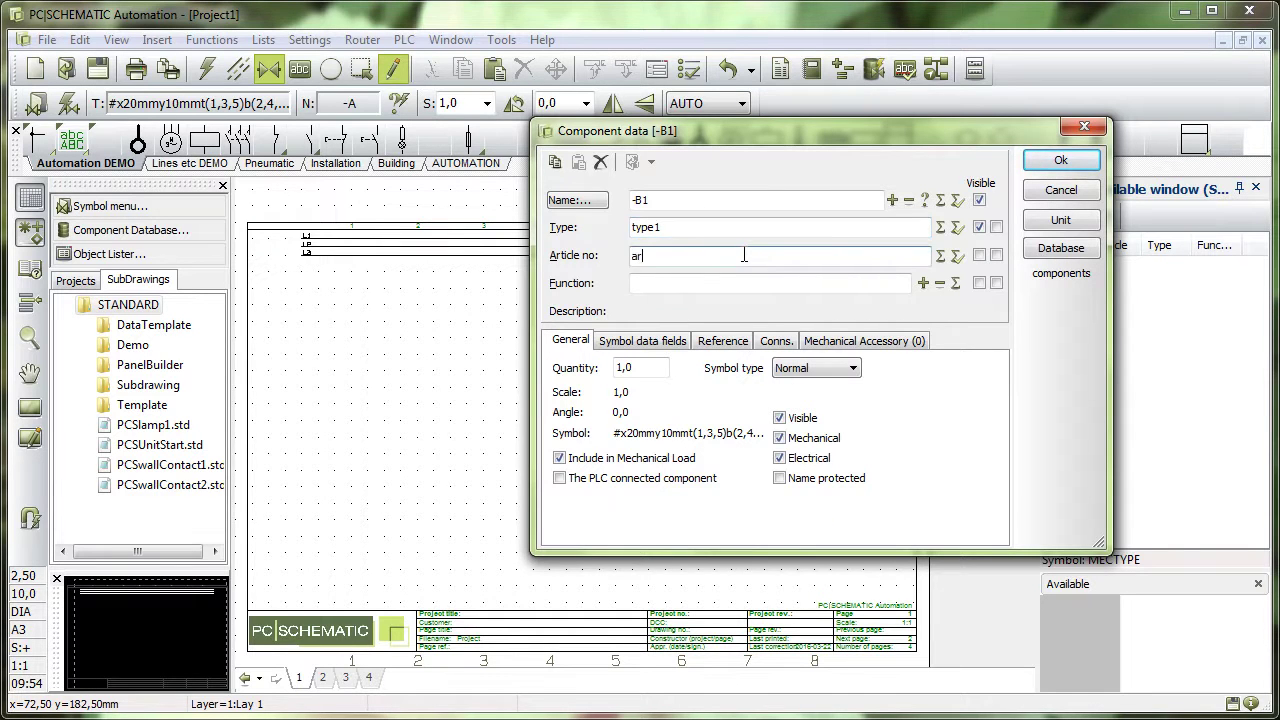
text(ticle1)
click(1060, 162)
Step: Place a second copy of the symbol about 30 mm below -B1 using the next free name, -B2
scroll(363, 424, up, 4)
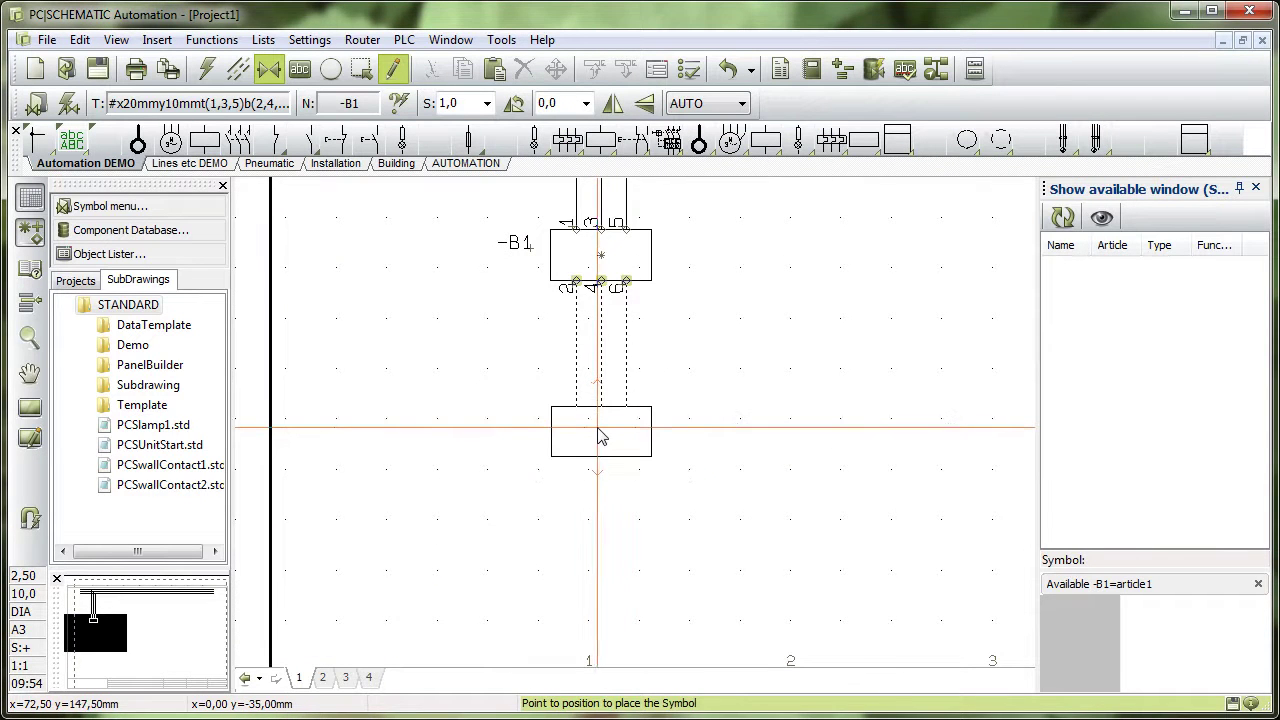
click(598, 418)
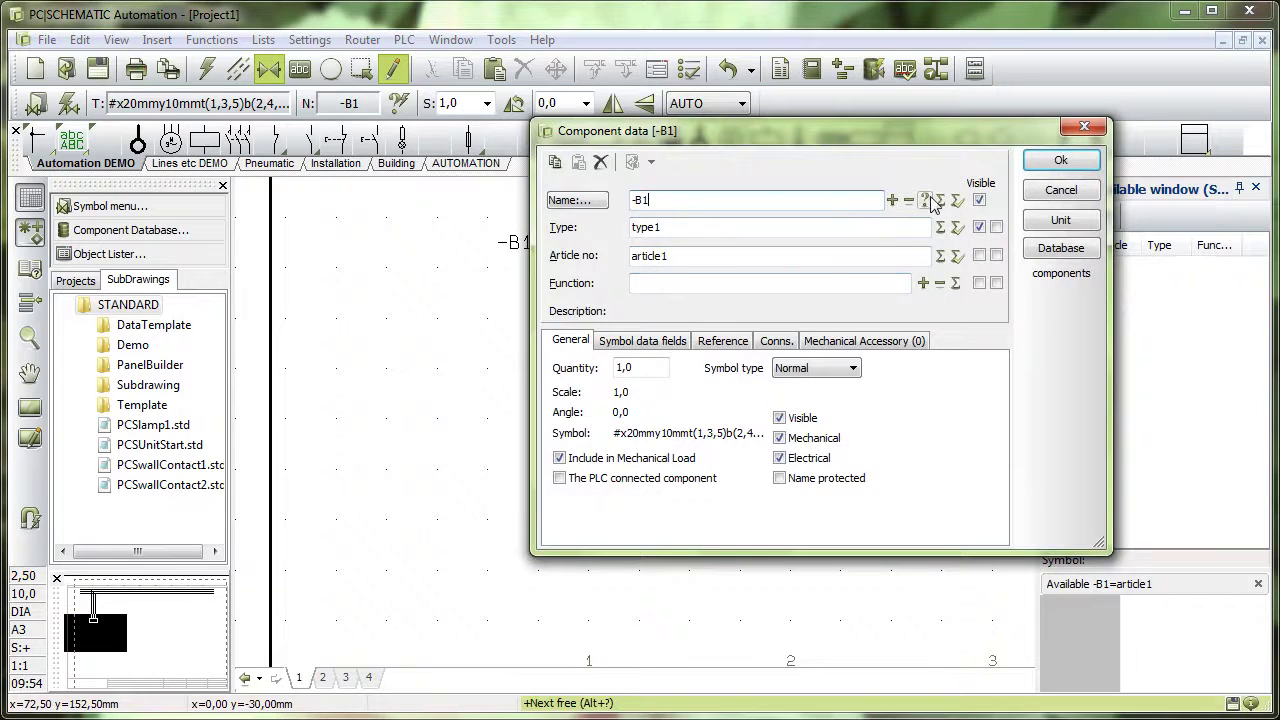
click(1055, 172)
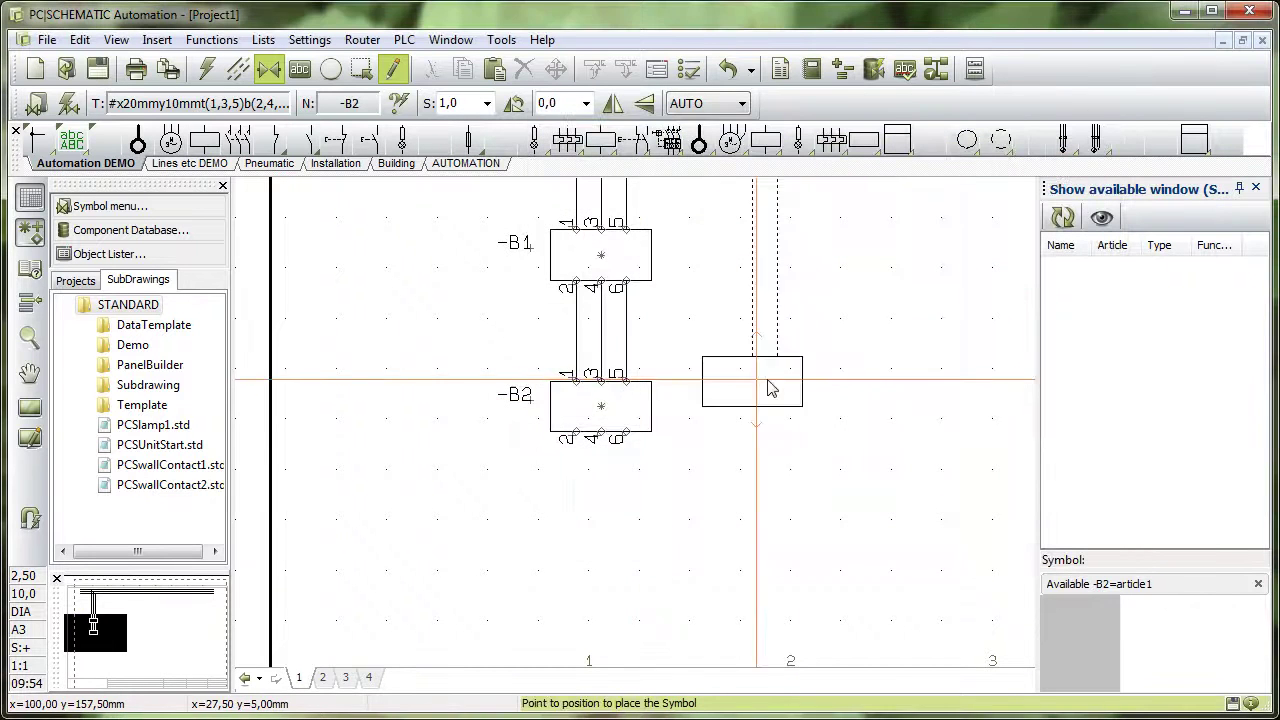
scroll(730, 390, down, 2)
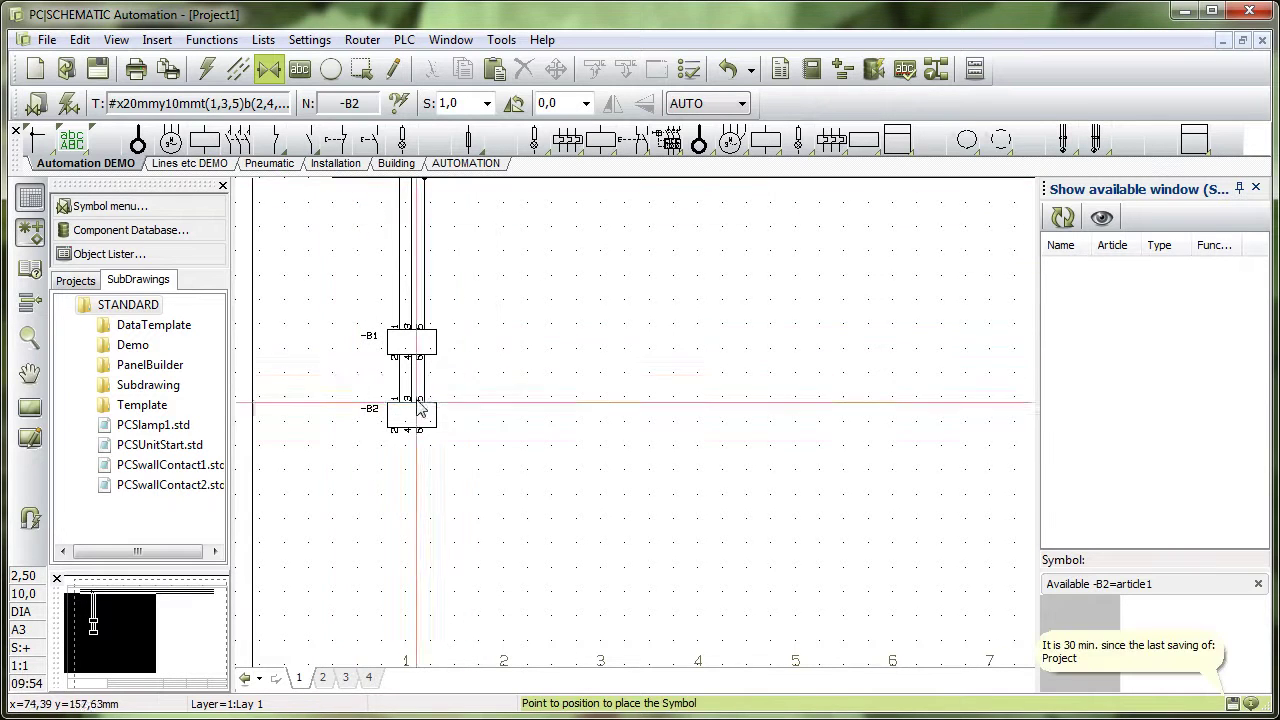
scroll(423, 345, up, 2)
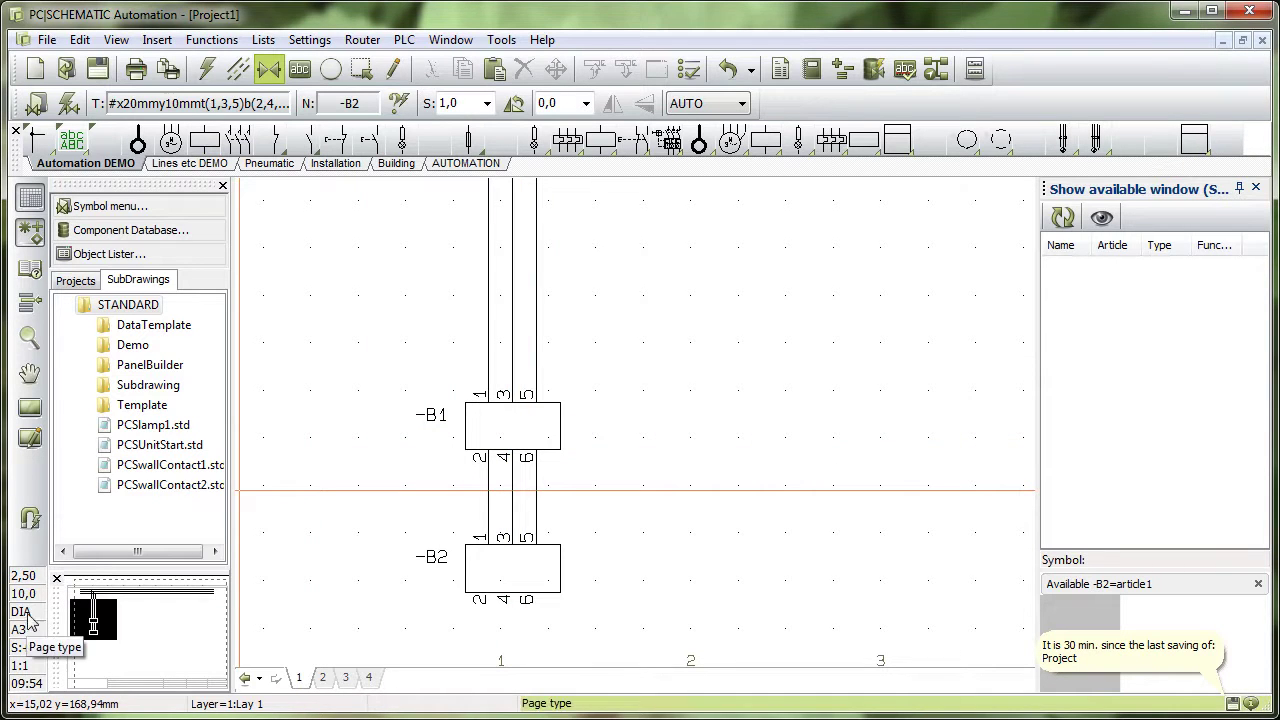
Step: On page 4, the mechanical layout, generate a mechanical symbol with its connections positioned inside the symbol
click(368, 677)
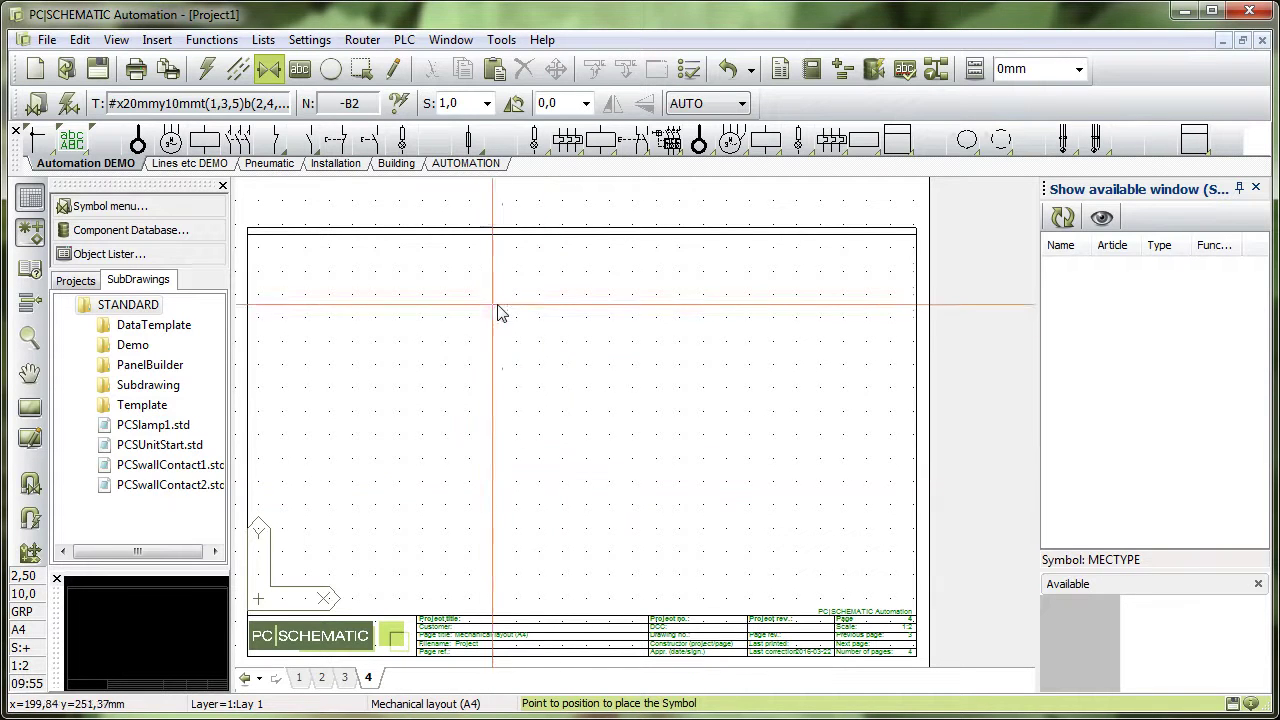
click(68, 104)
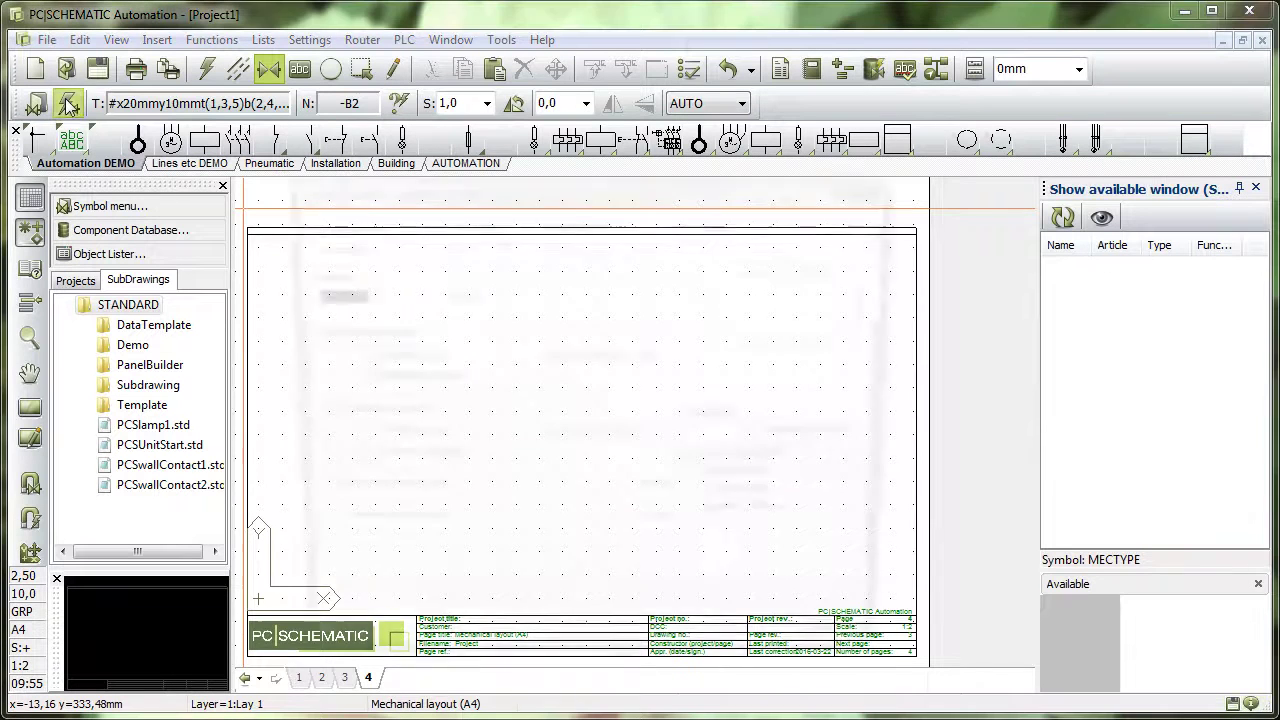
drag(688, 250, 690, 128)
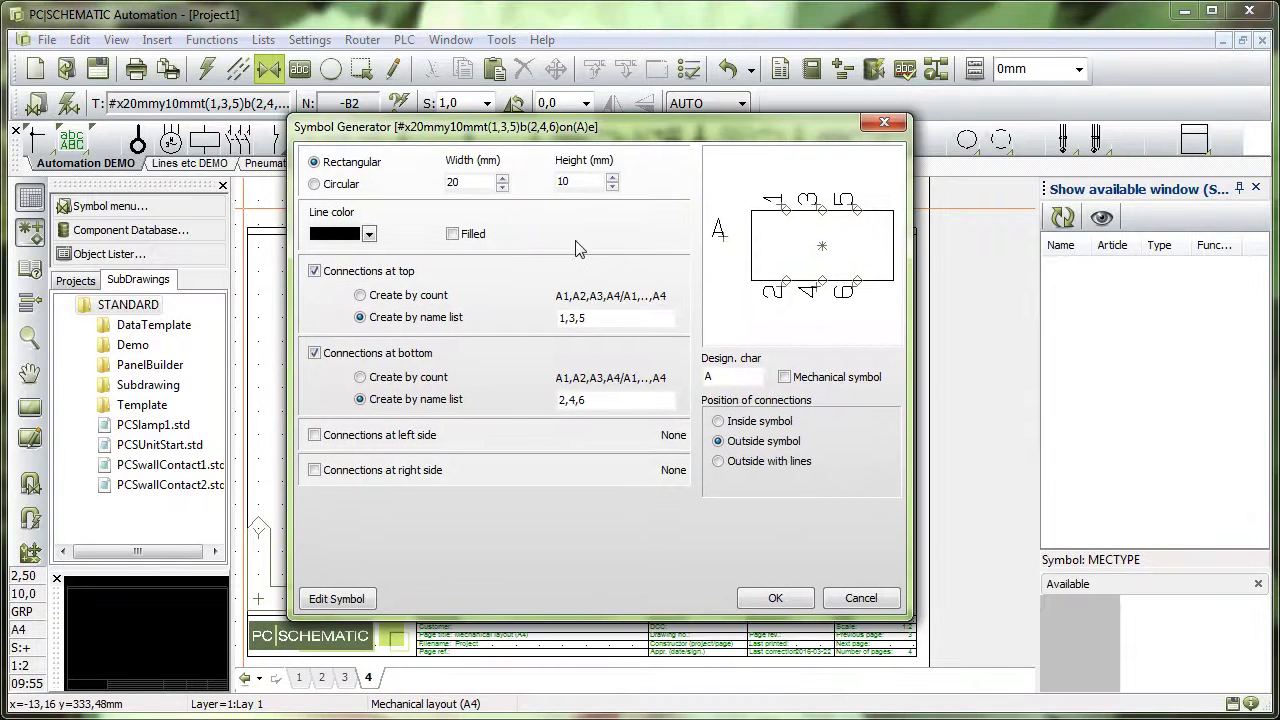
click(863, 386)
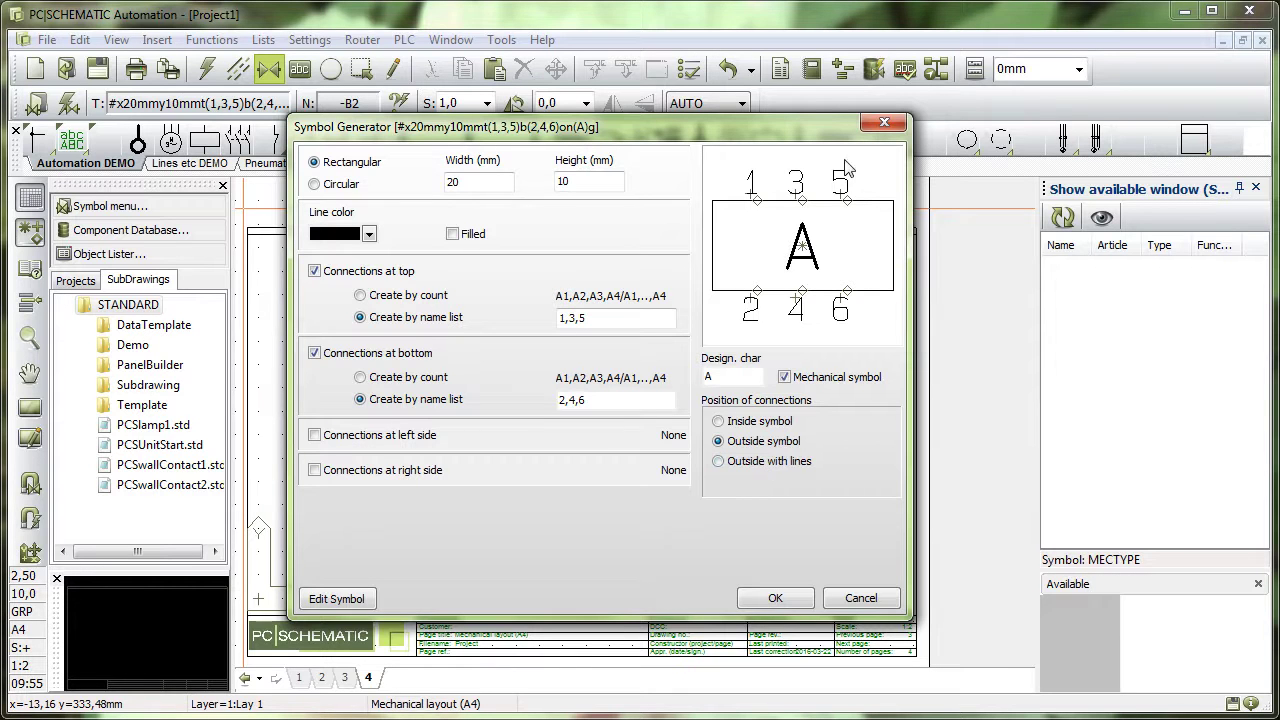
click(760, 423)
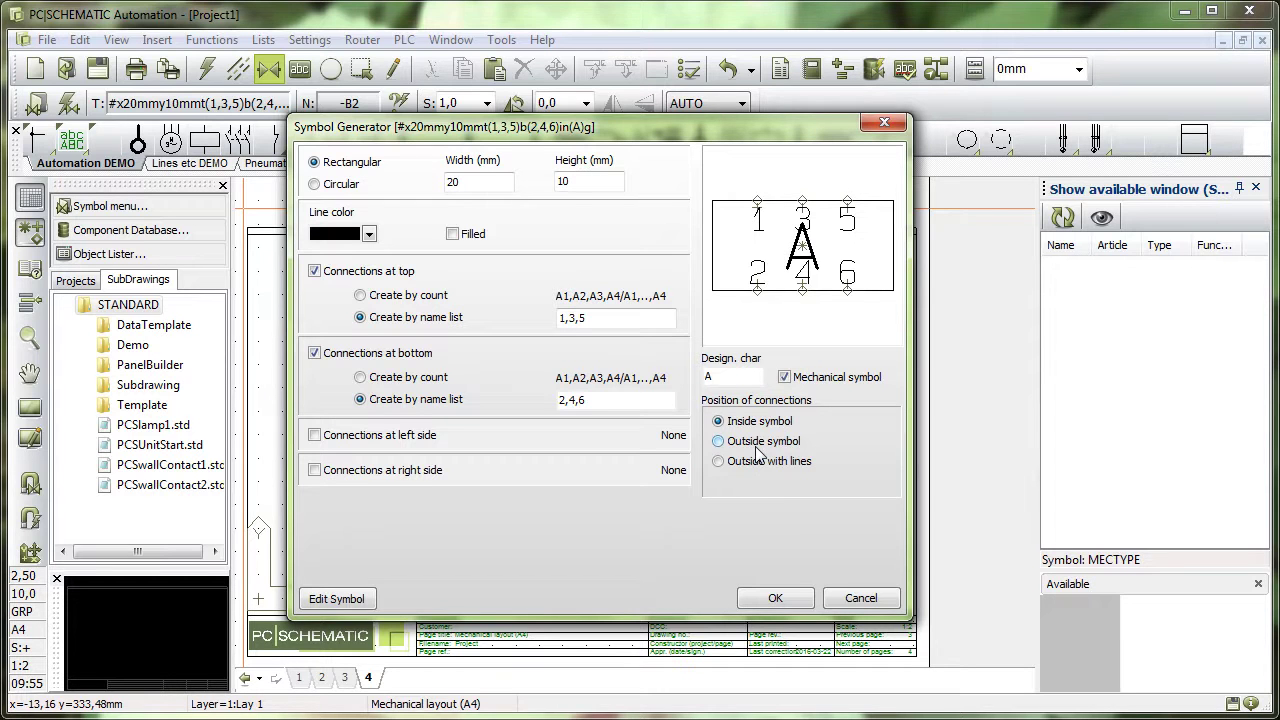
Step: Set the mechanical symbol's width to 40 mm and height to 70 mm, and its designation character to B
double_click(483, 181)
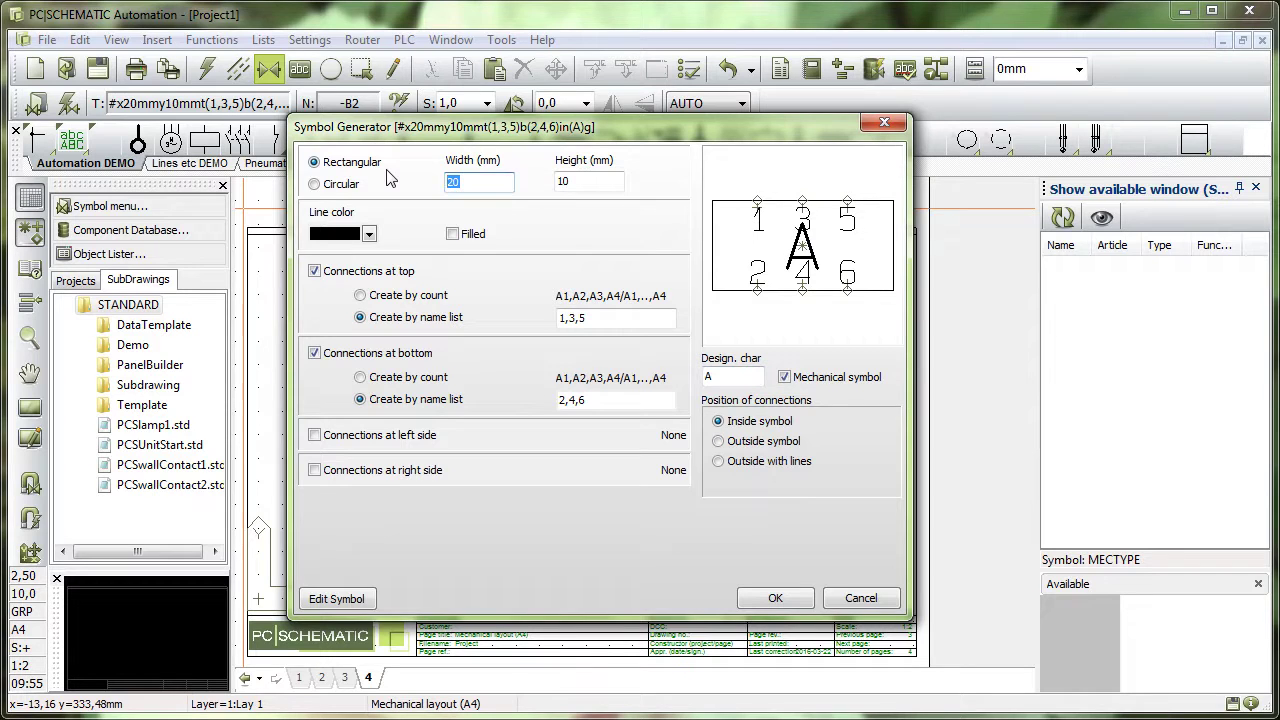
text(40)
double_click(612, 181)
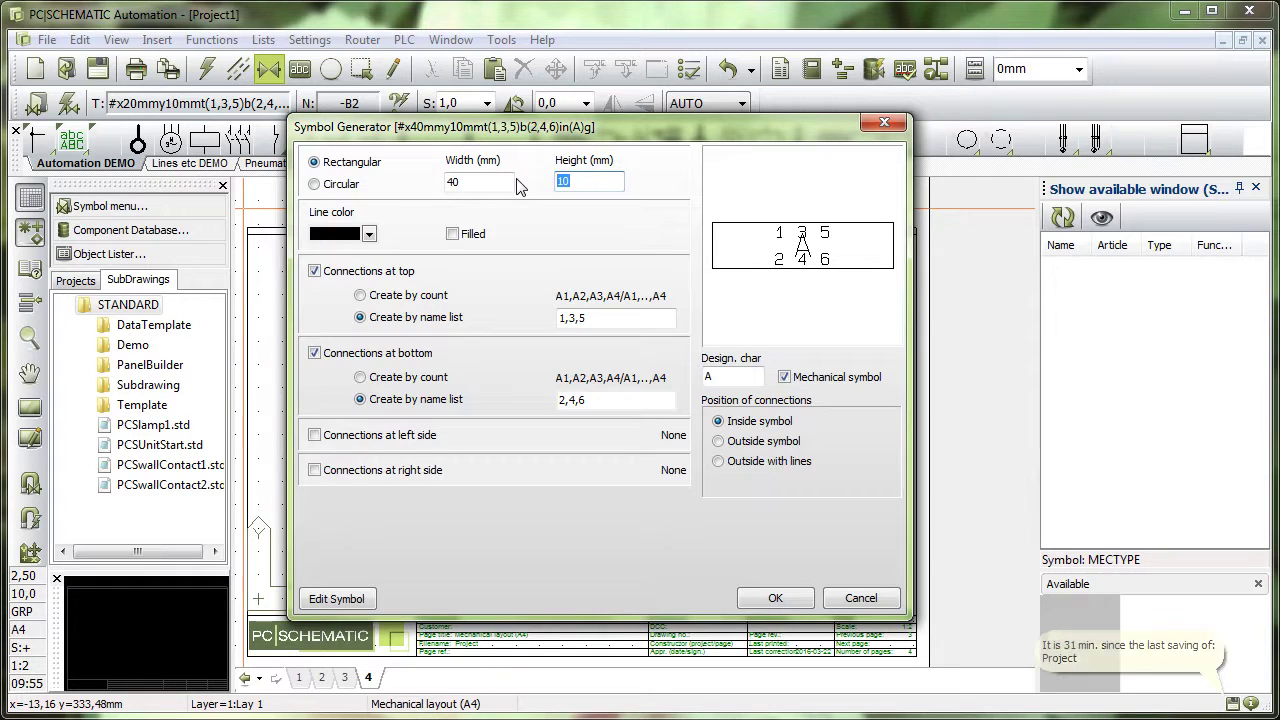
text(70)
key(Tab)
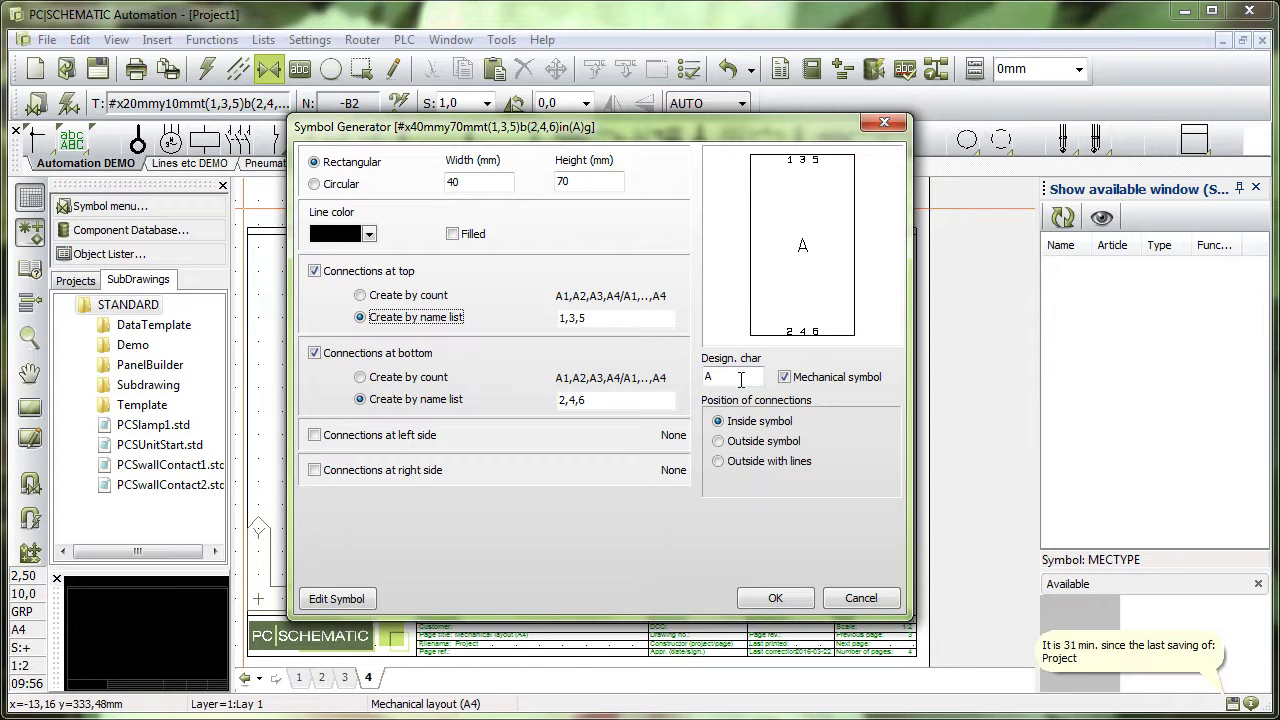
double_click(708, 376)
text(B)
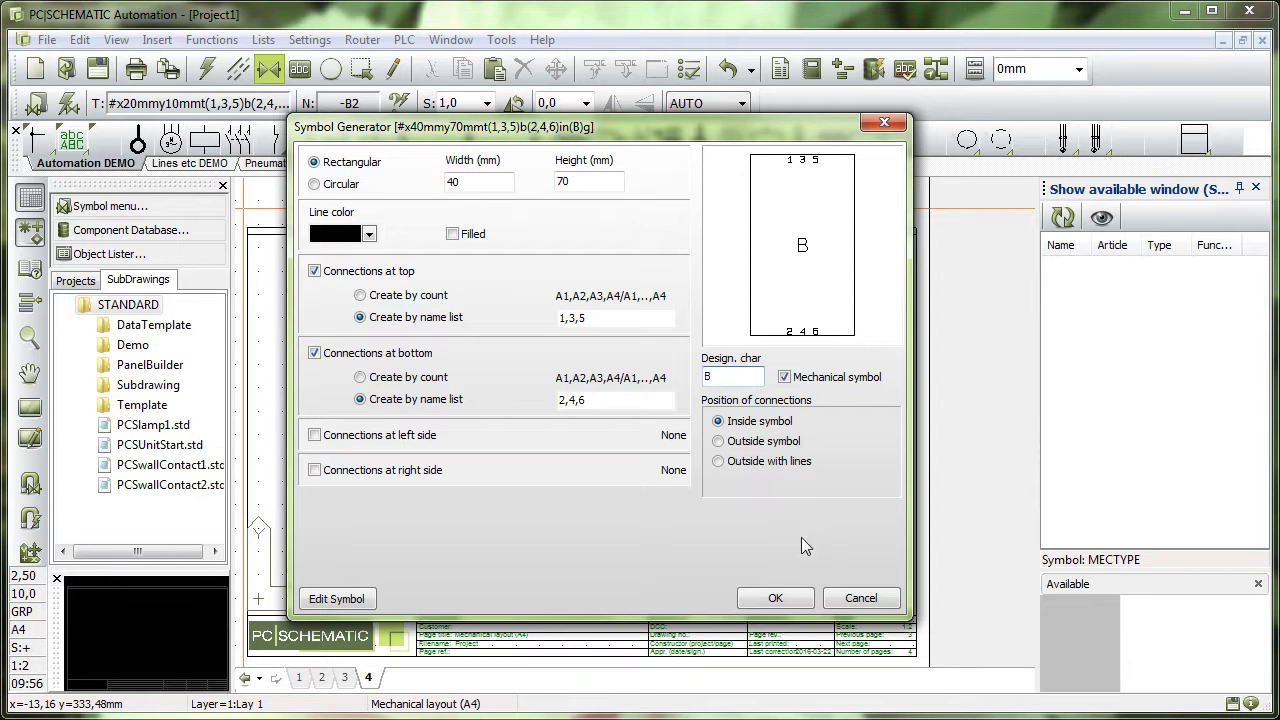
click(777, 598)
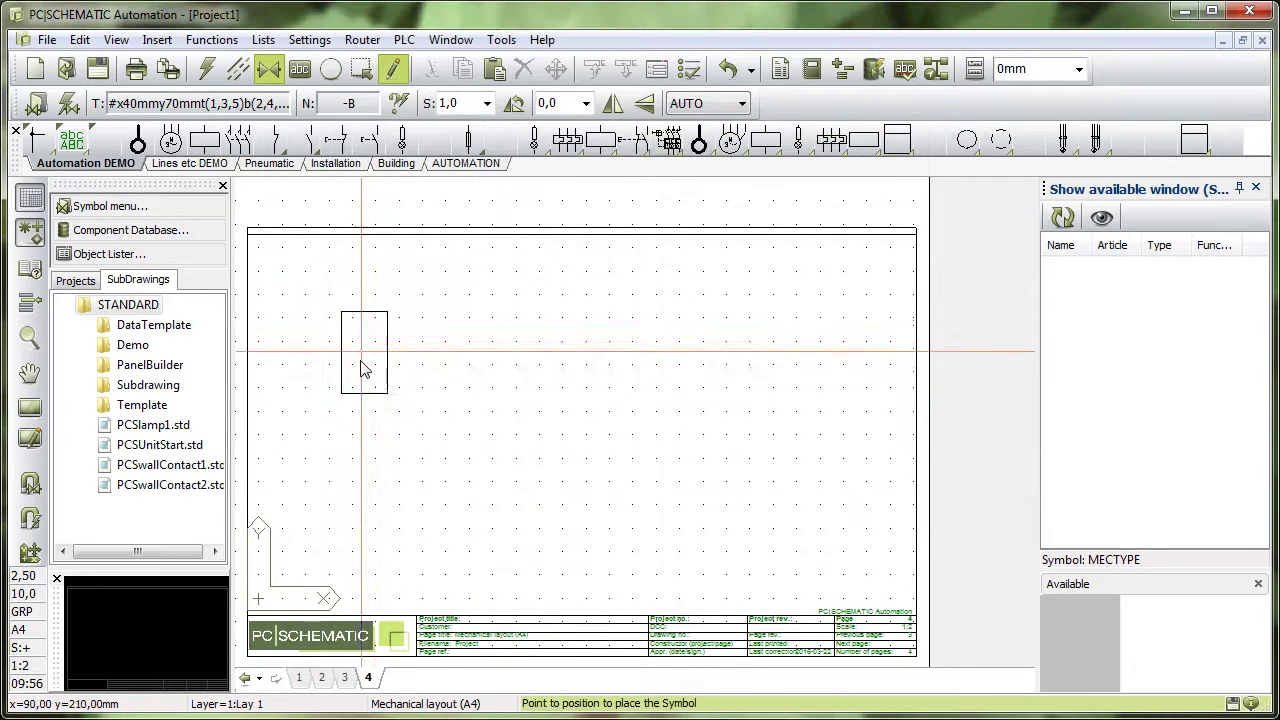
Step: Place the mechanical symbol at about x 100, y 165 mm and assign it the already used name -B1
click(378, 416)
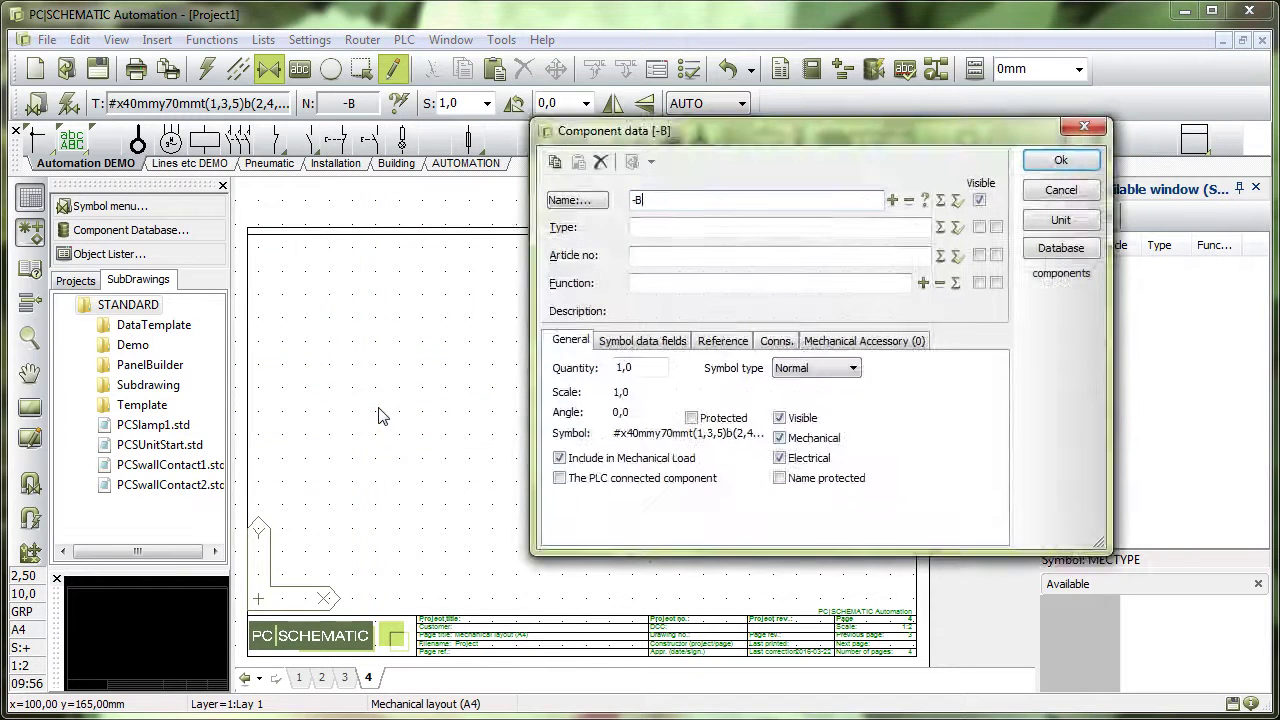
click(940, 200)
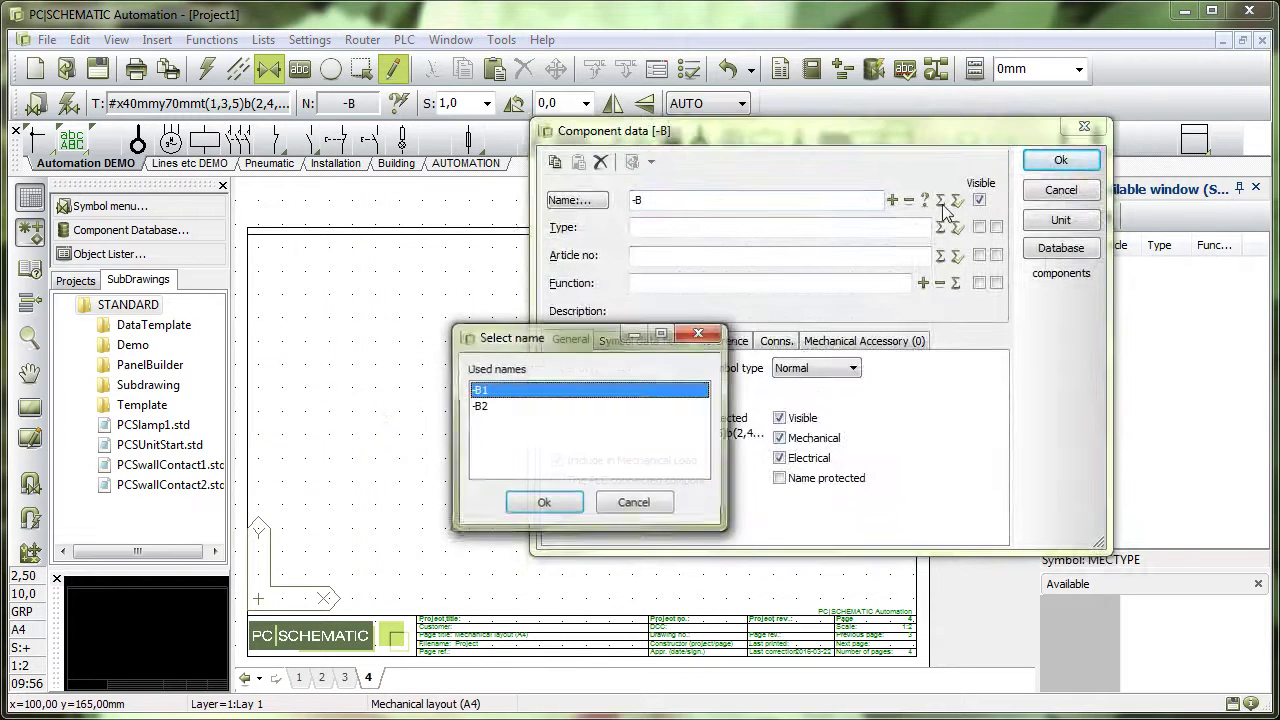
click(551, 501)
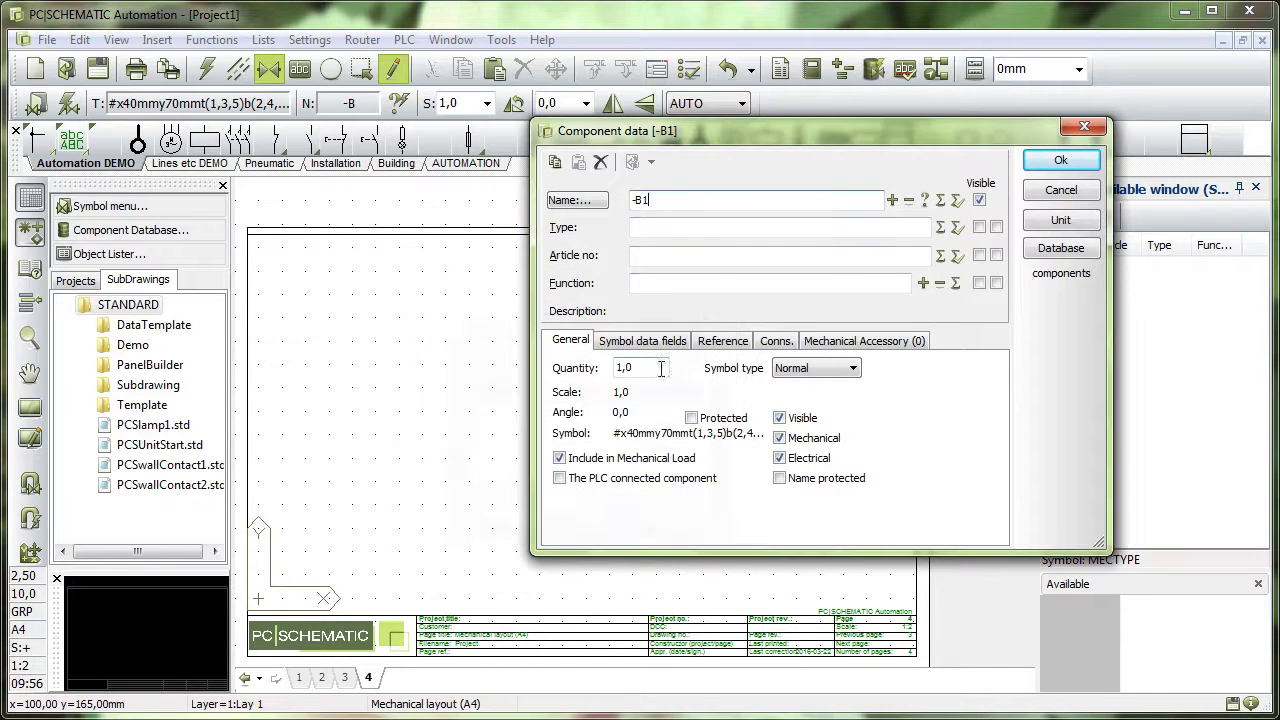
click(1062, 161)
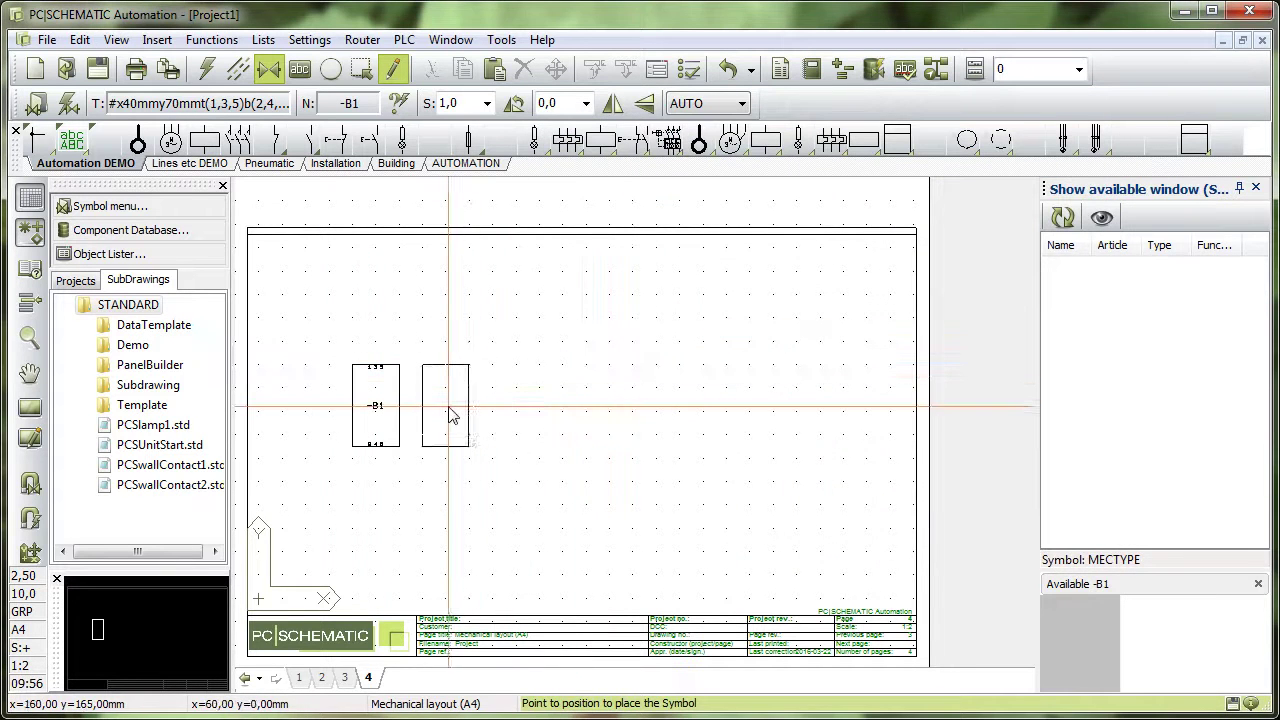
Step: Place a second mechanical symbol about 60 mm to the right of -B1, named -B2
click(448, 416)
click(925, 200)
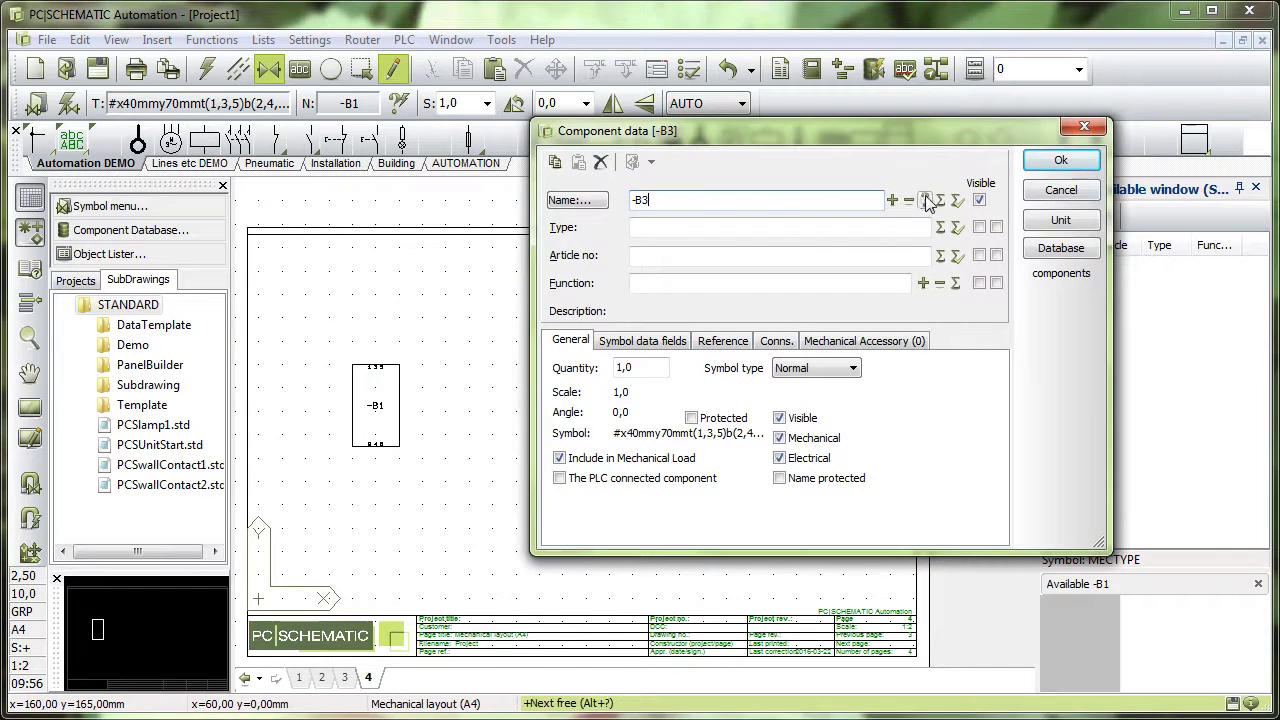
click(1062, 161)
scroll(447, 357, up, 3)
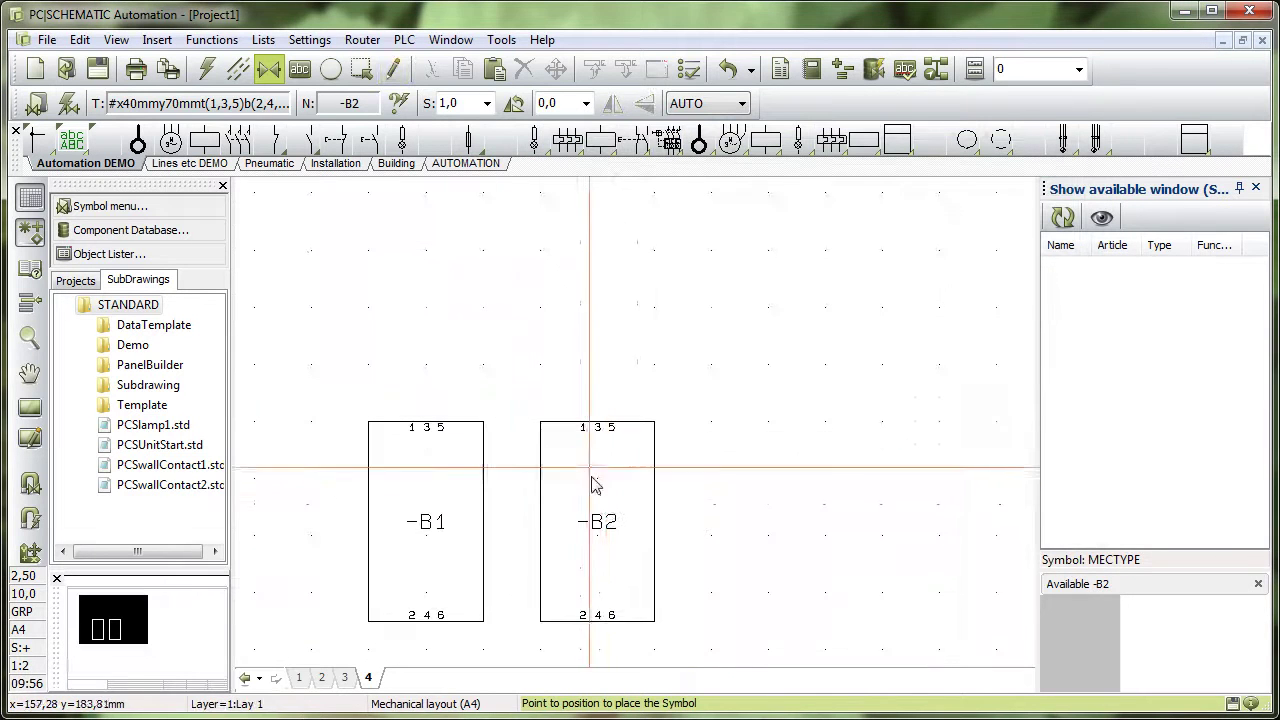
click(603, 497)
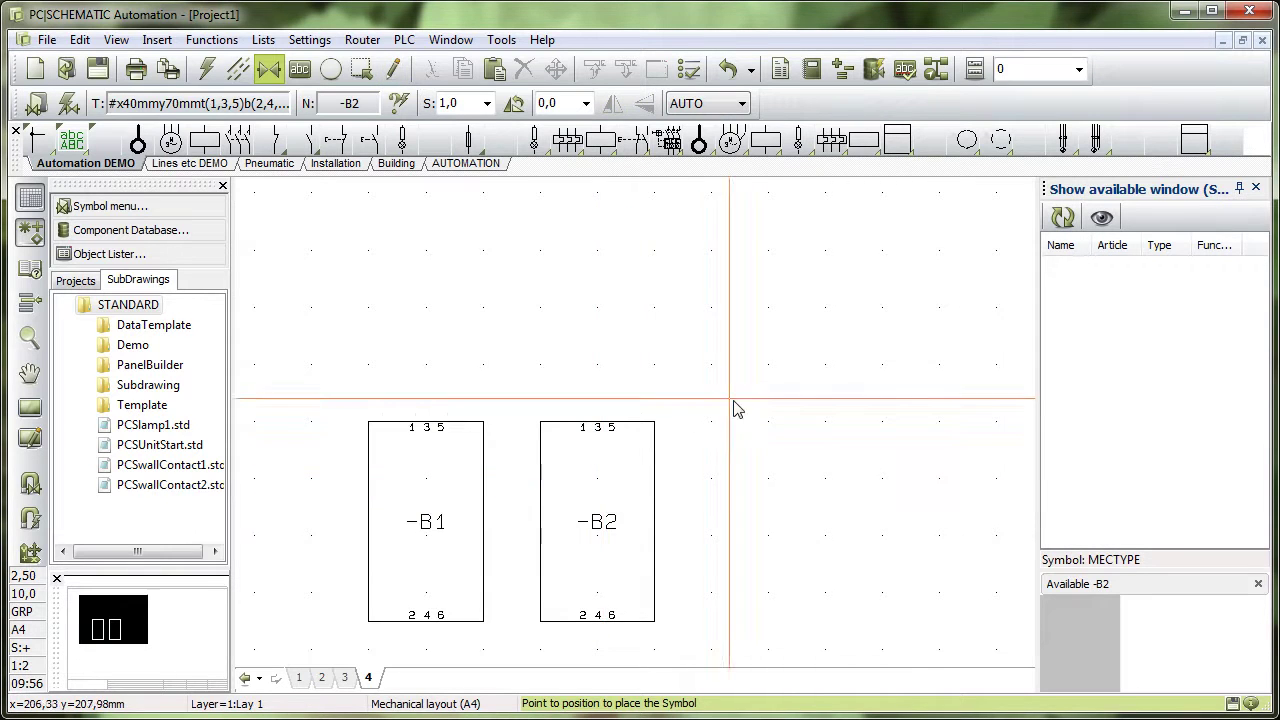
scroll(557, 394, down, 3)
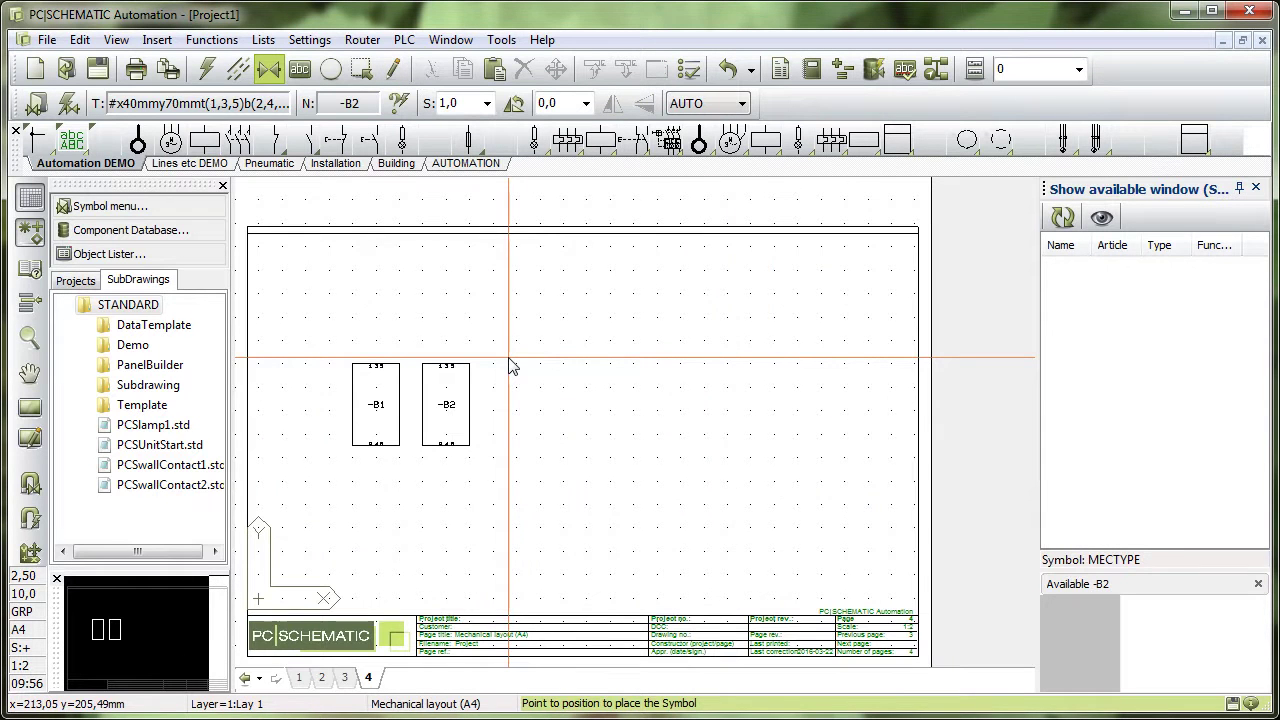